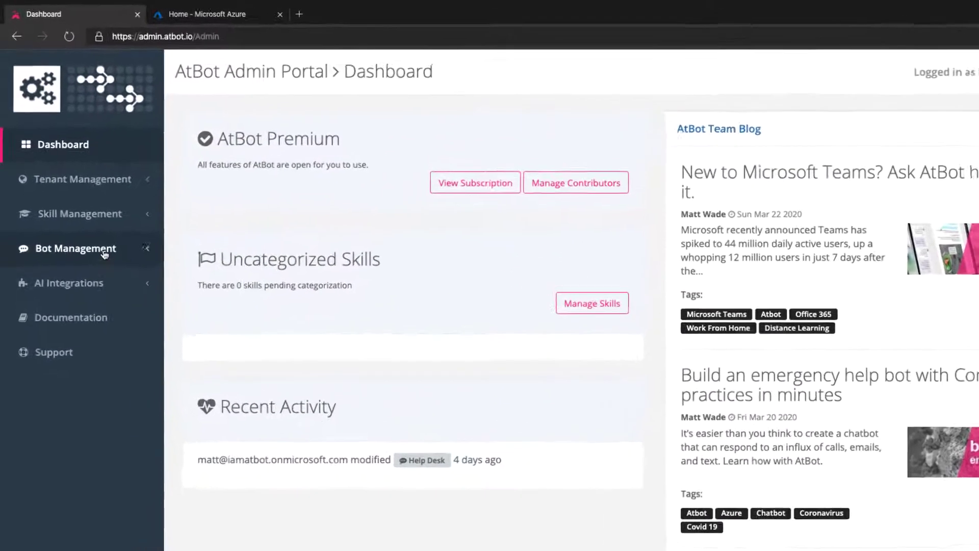
Create a web bot named 'Local Gov Bot' and copy its messaging endpoint URL
left_click(67, 212)
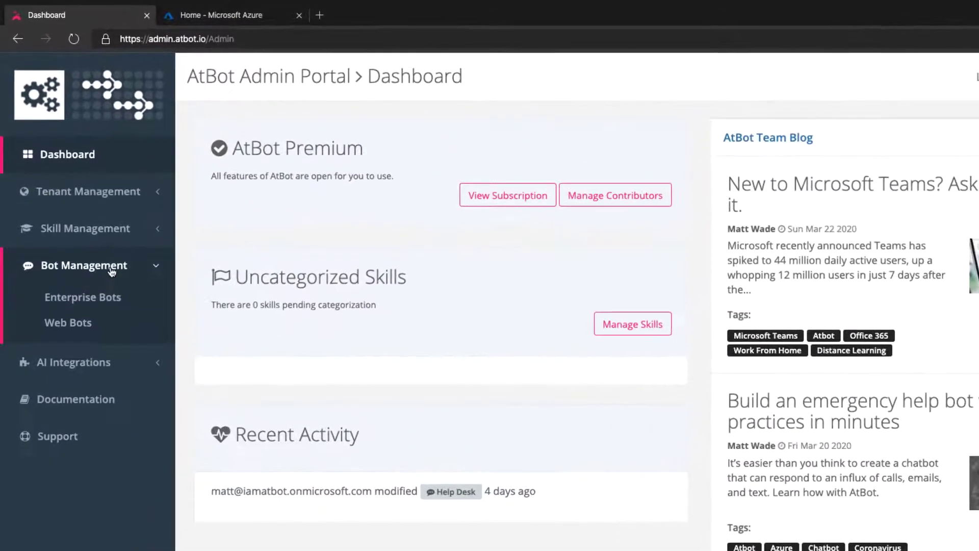
left_click(80, 312)
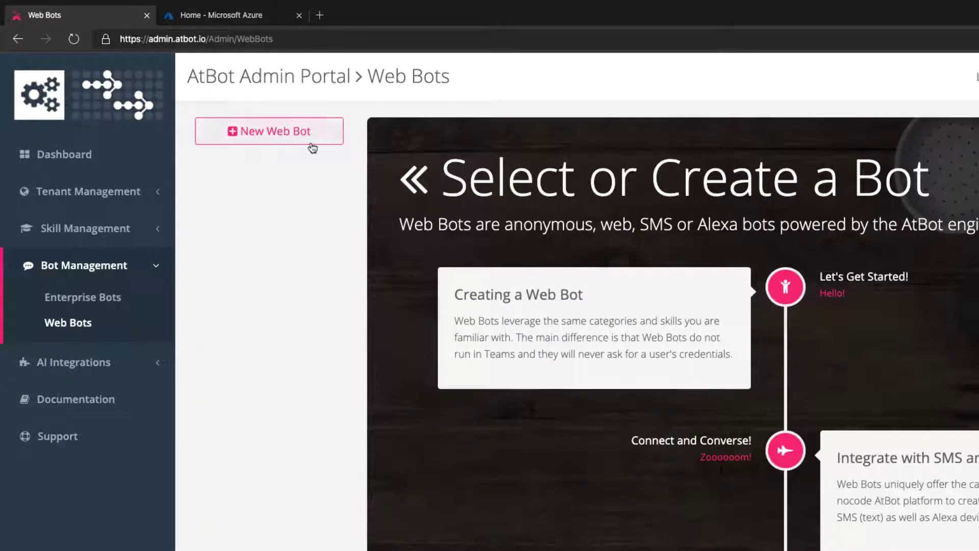
left_click(311, 143)
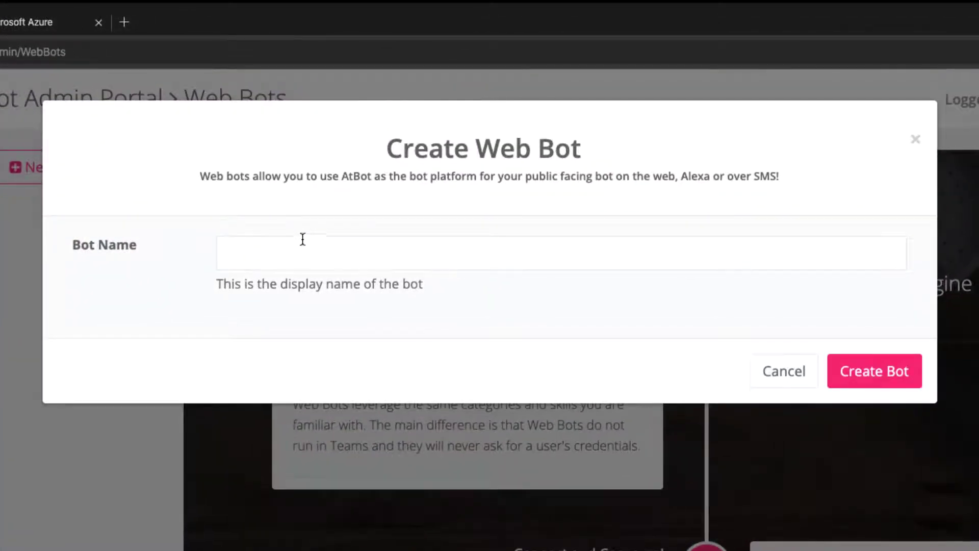
left_click(302, 240)
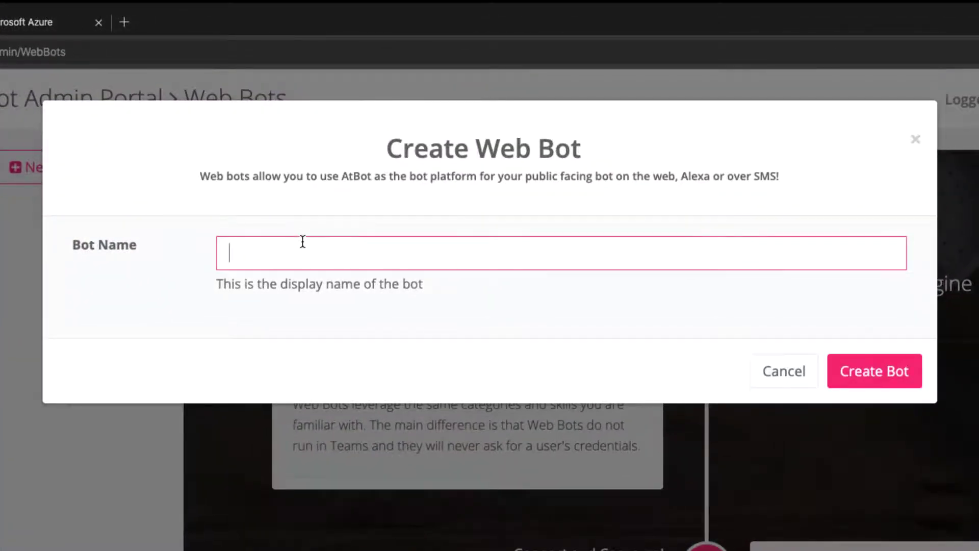
type("Local Gov Bot")
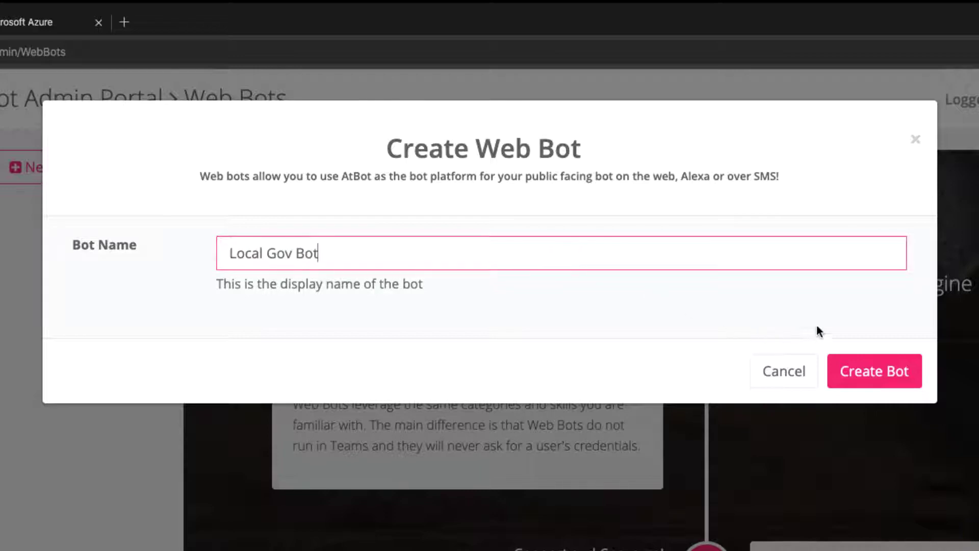
left_click(852, 371)
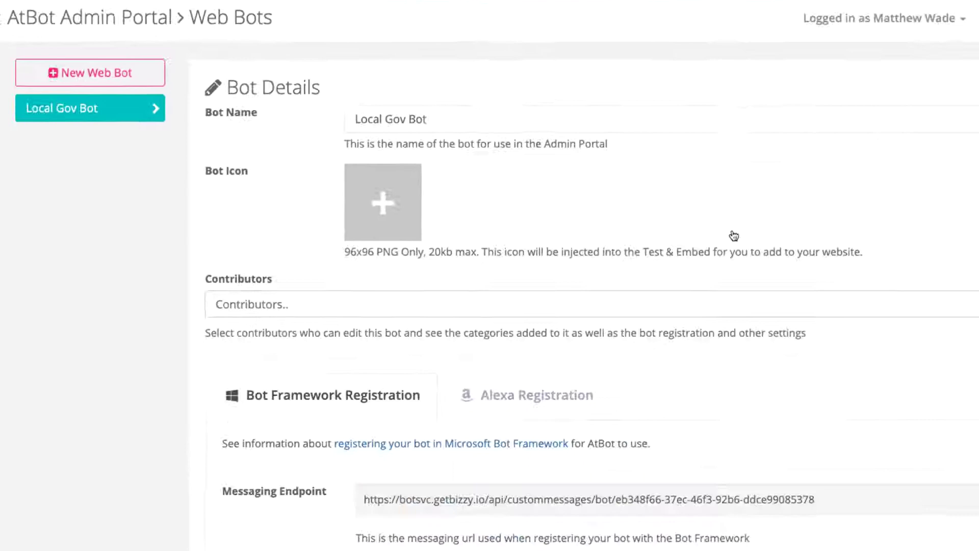
scroll(365, 218, "down", 3)
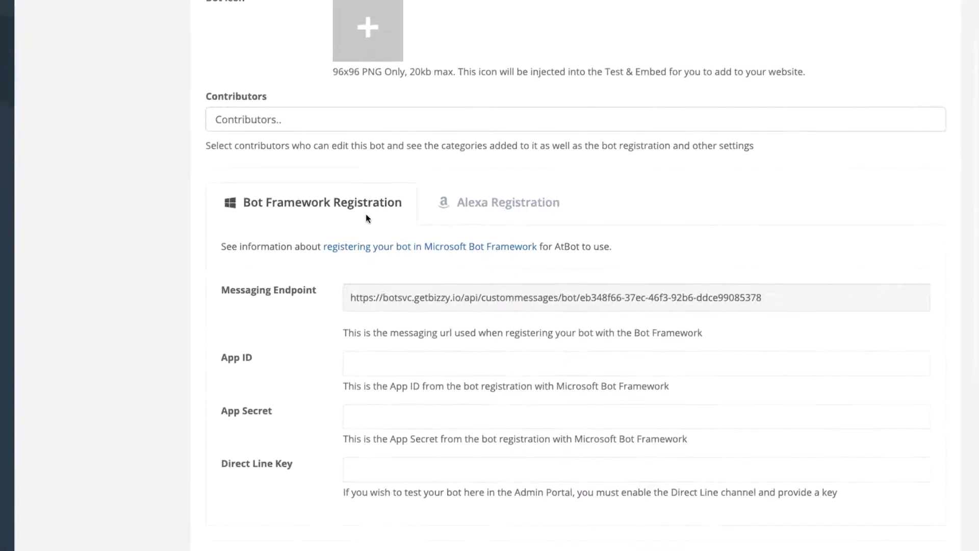
left_click(423, 290)
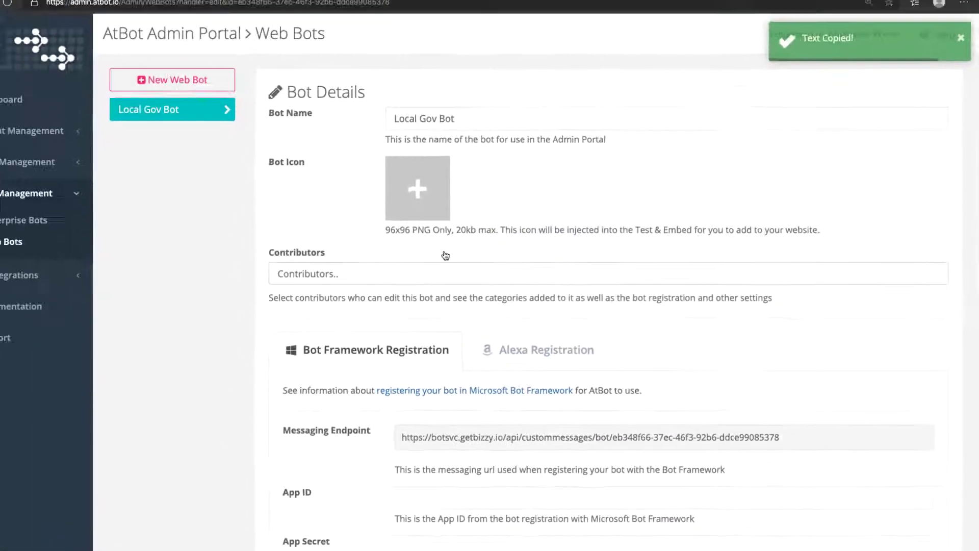
In Azure, start a new Bot Channels Registration resource found by searching 'bot'
left_click(216, 19)
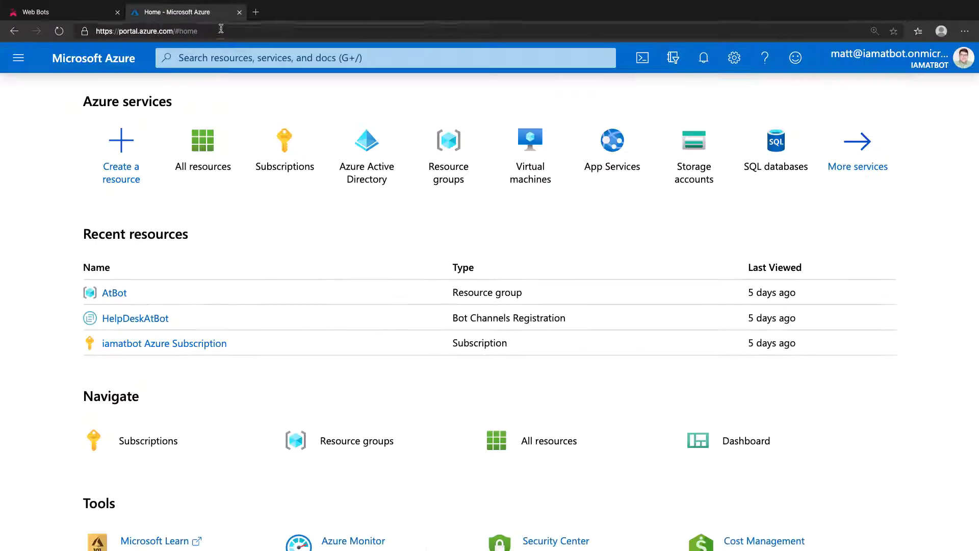
left_click(134, 151)
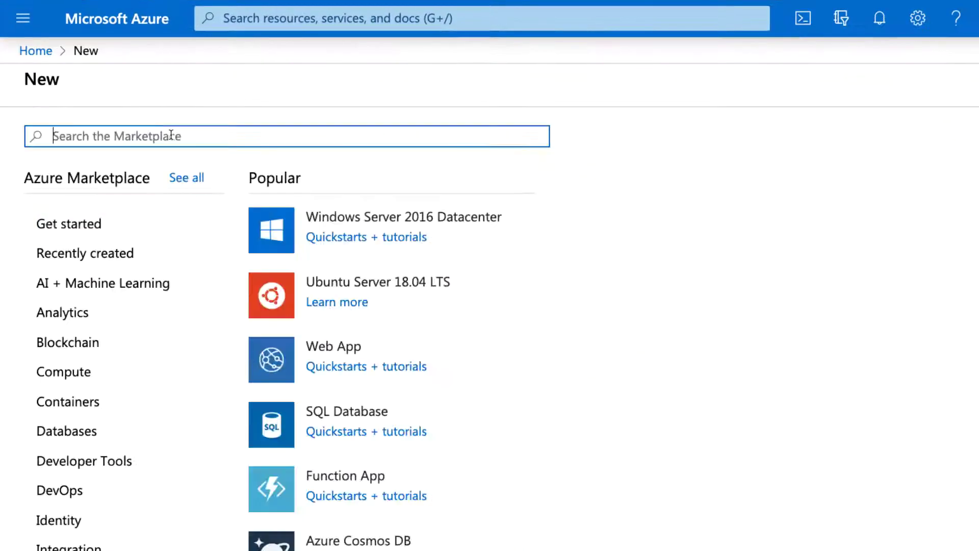
type("bot")
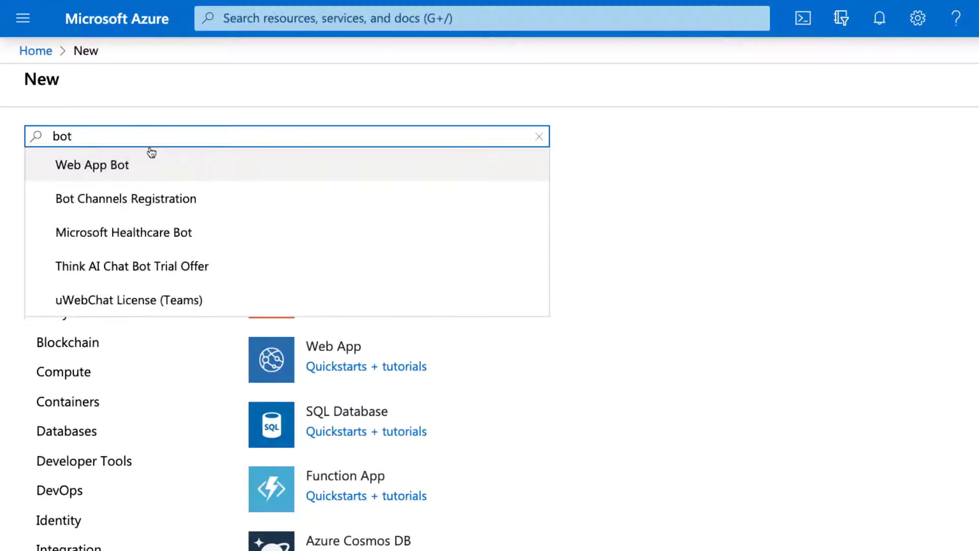
left_click(226, 197)
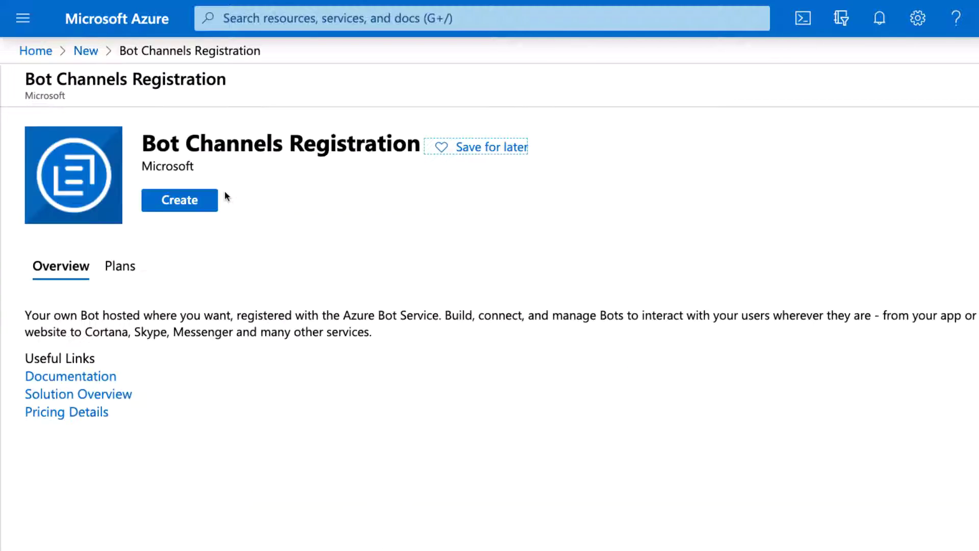
left_click(211, 208)
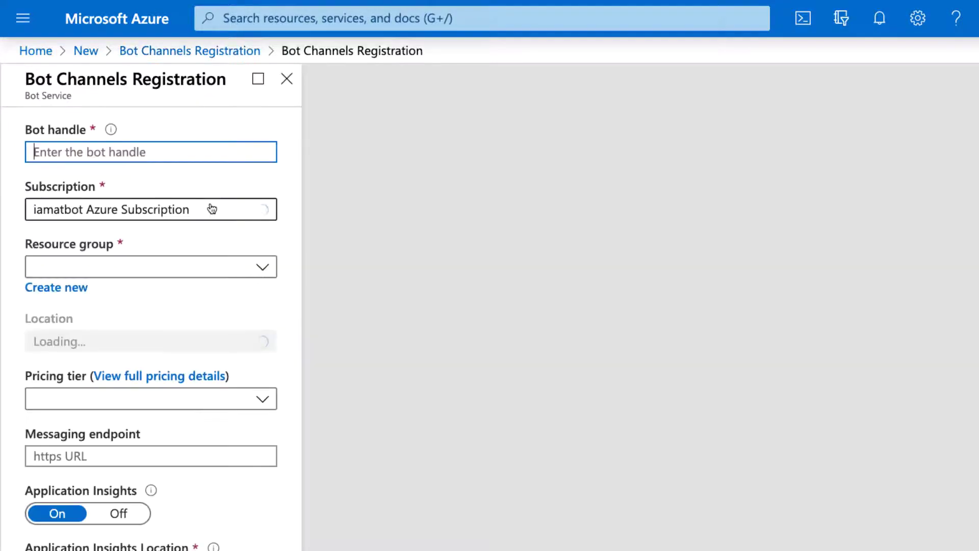
Register handle LocalGovBot1 in resource group AtBot with the pasted messaging endpoint, and create it
type("LocalGovBot1")
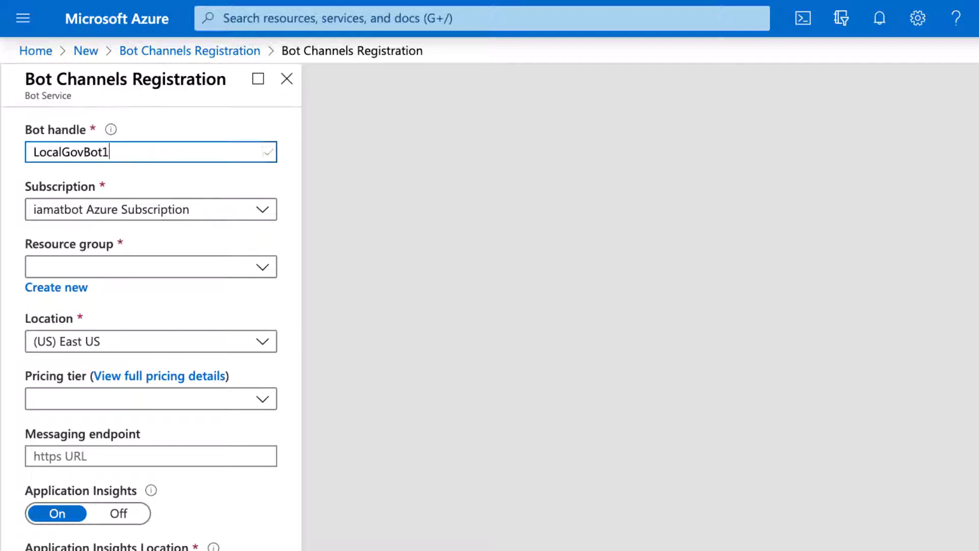
left_click(260, 266)
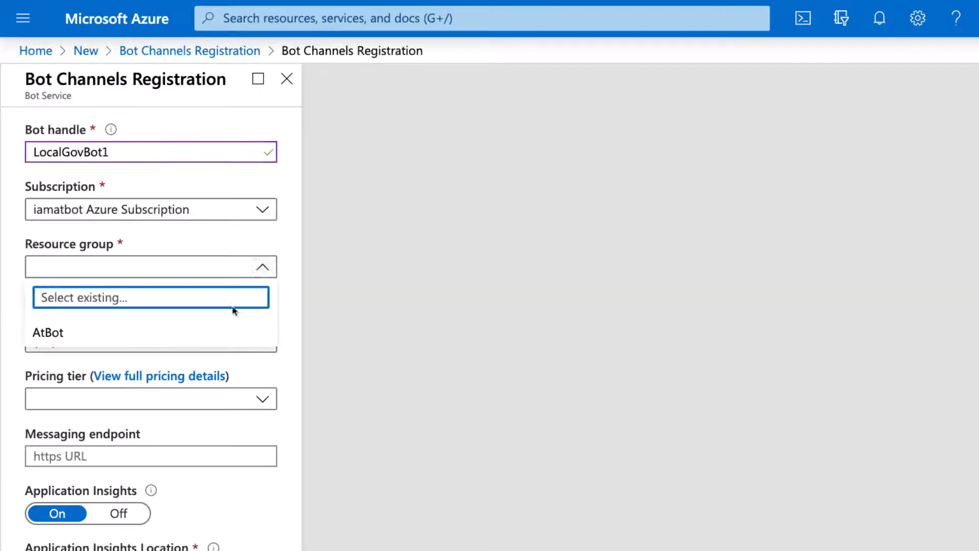
left_click(223, 329)
scroll(223, 327, "down", 2)
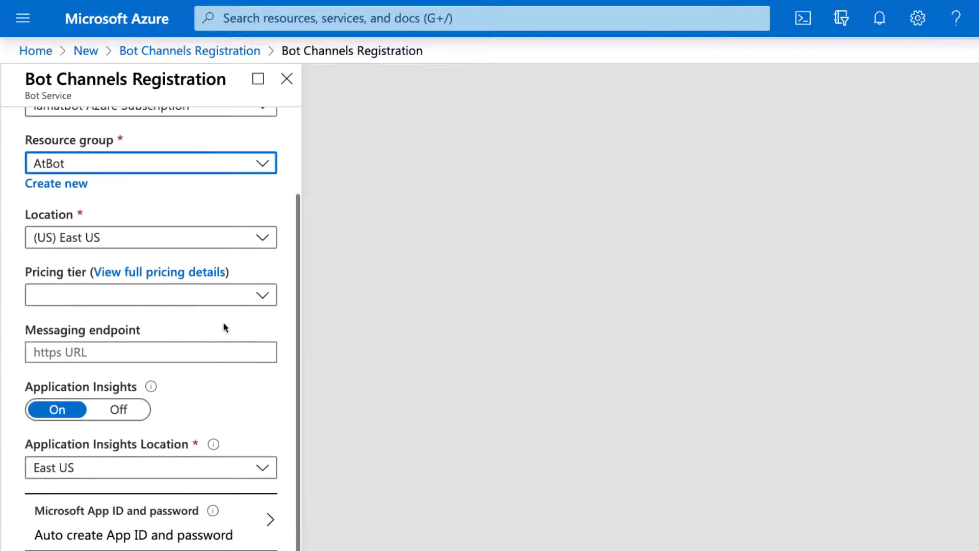
left_click(264, 295)
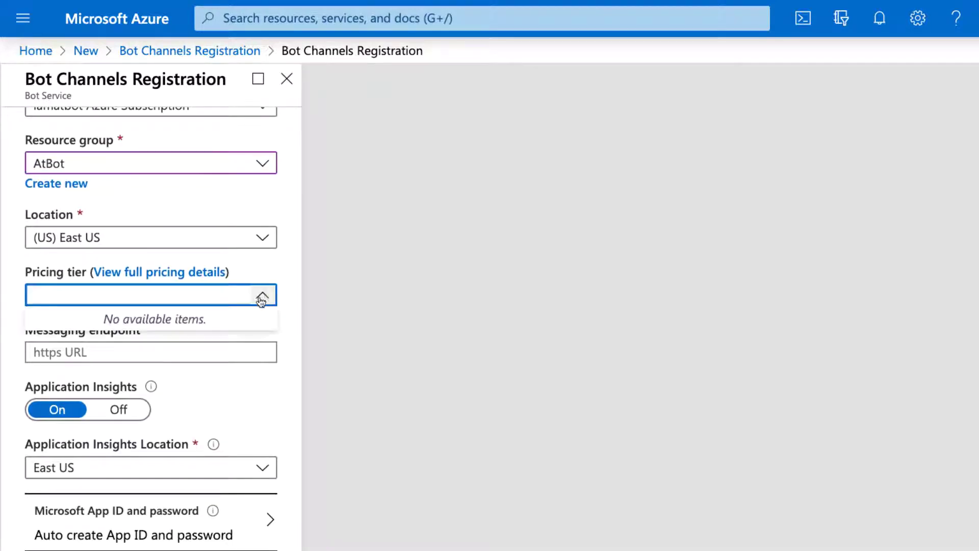
left_click(294, 283)
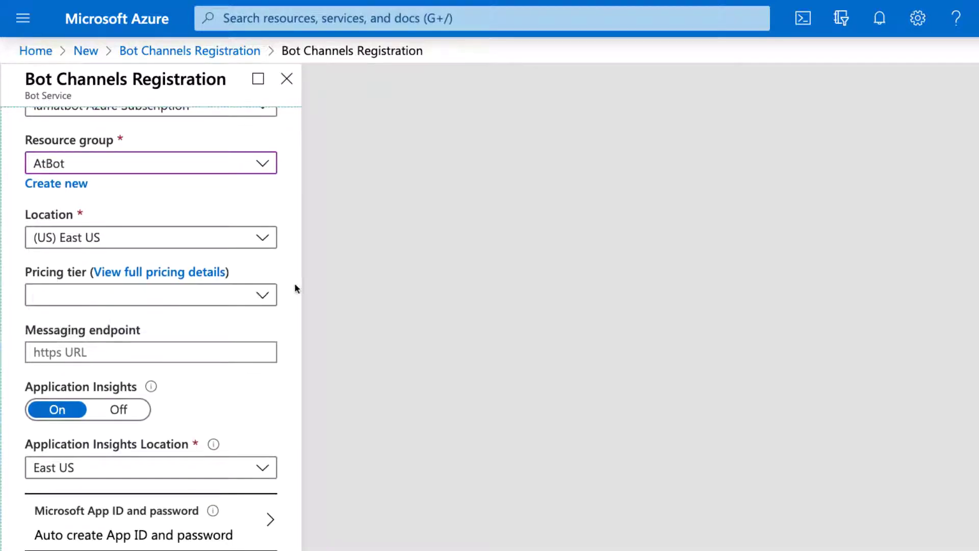
left_click(193, 351)
key("ctrl+v")
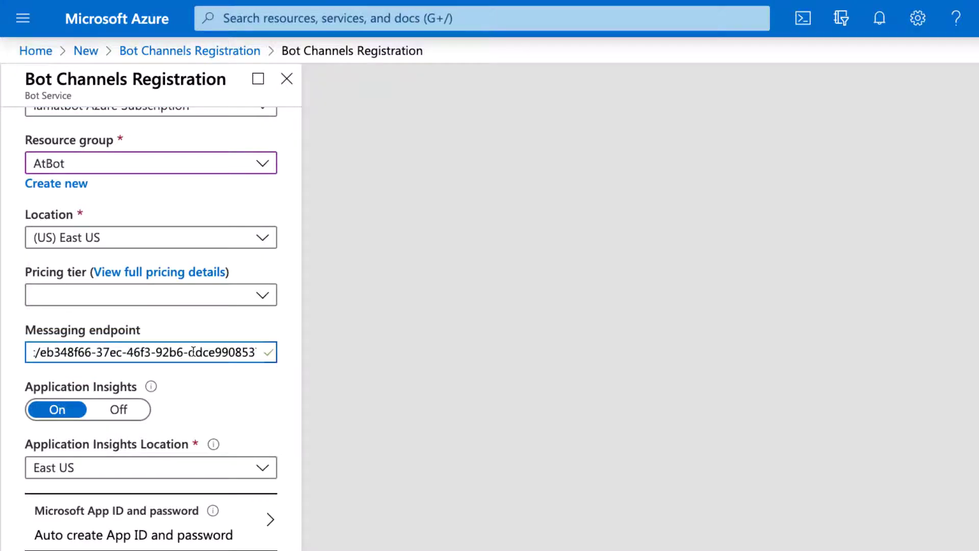
left_click(97, 517)
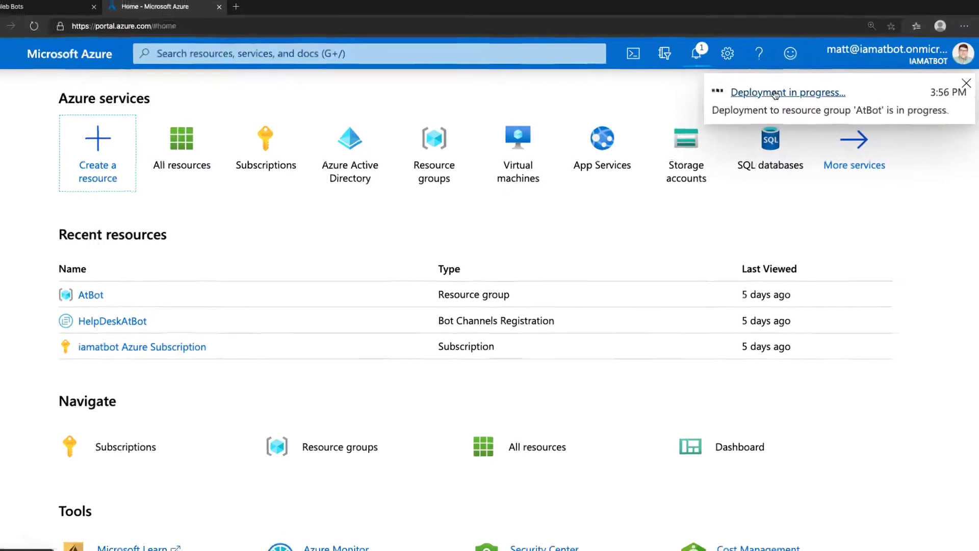
Open the Direct Line channel setup of the newly deployed LocalGovBot1 registration
left_click(705, 60)
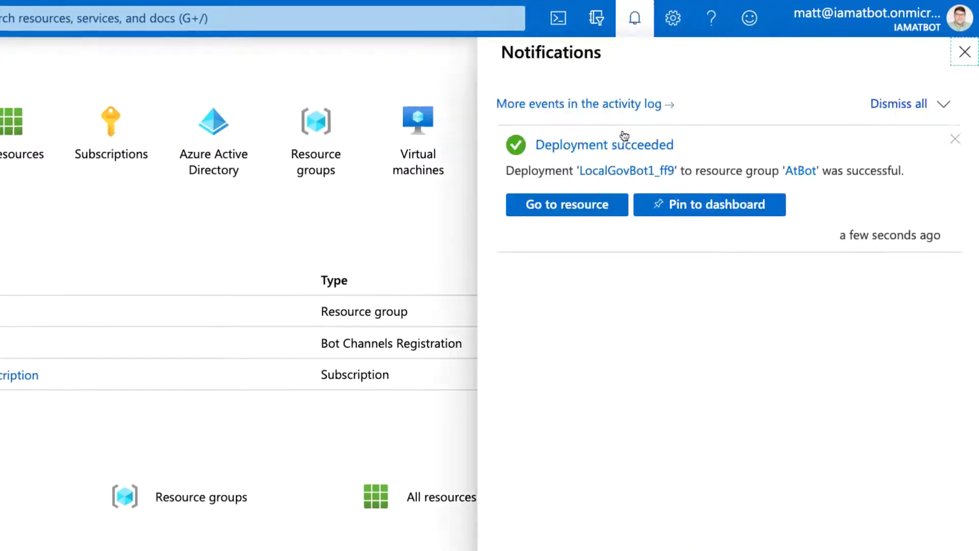
left_click(586, 206)
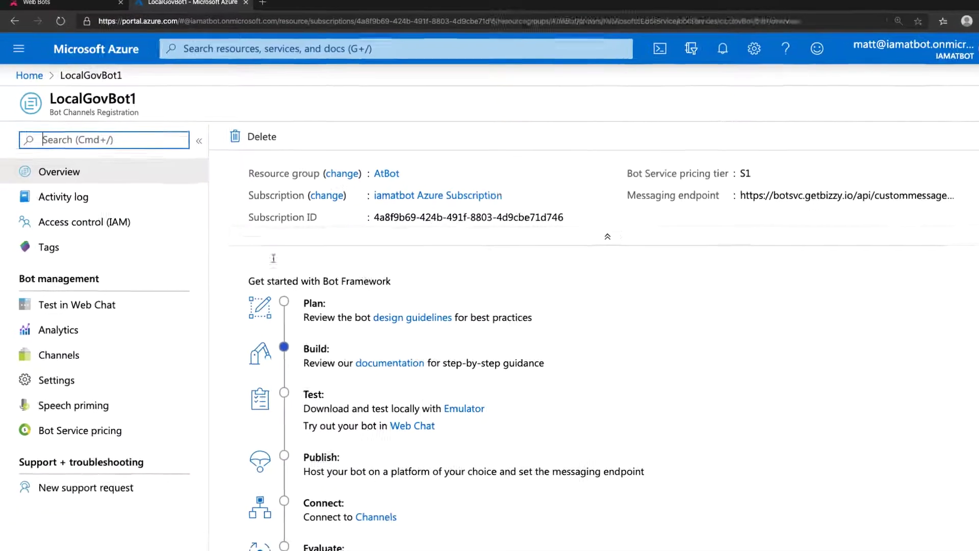
left_click(125, 362)
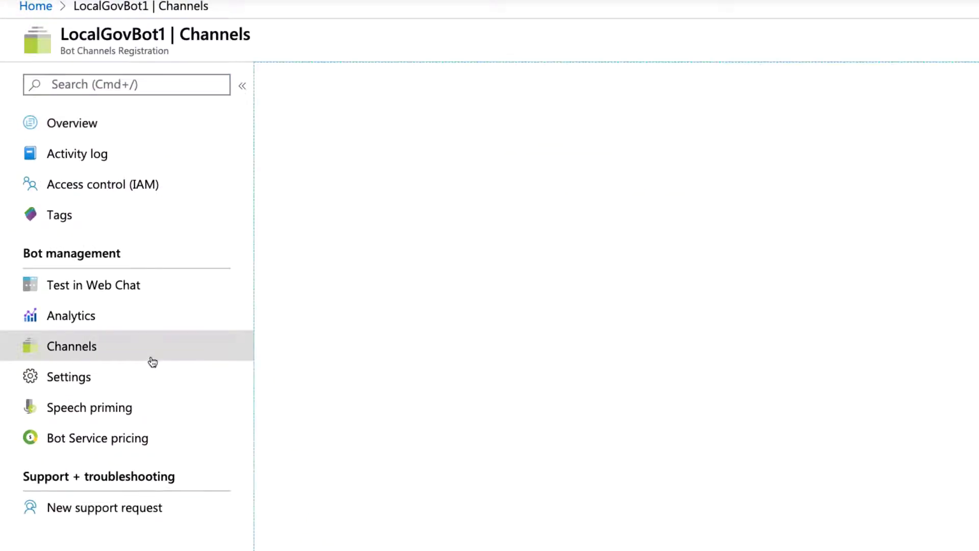
left_click(434, 433)
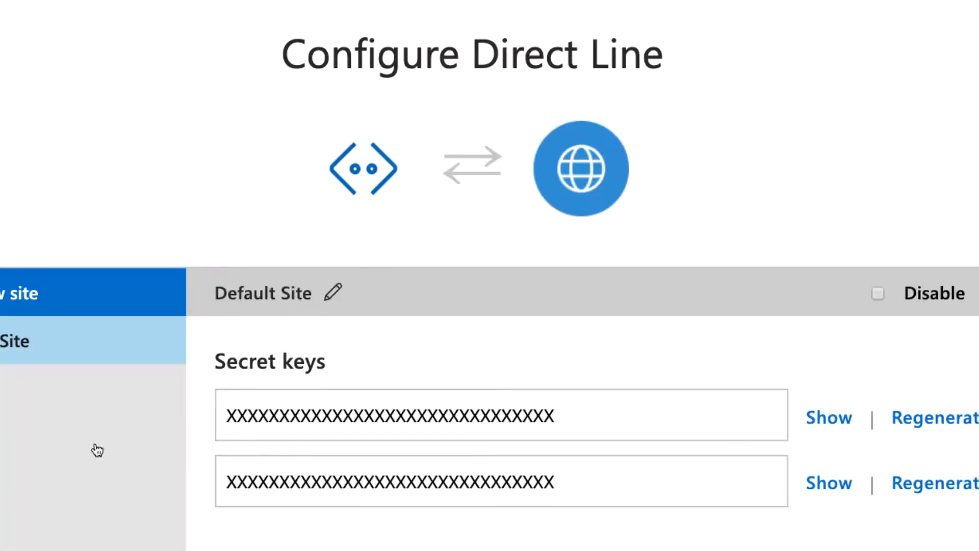
Copy the first Direct Line secret key into Local Gov Bot's Direct Line Key field
left_click(840, 422)
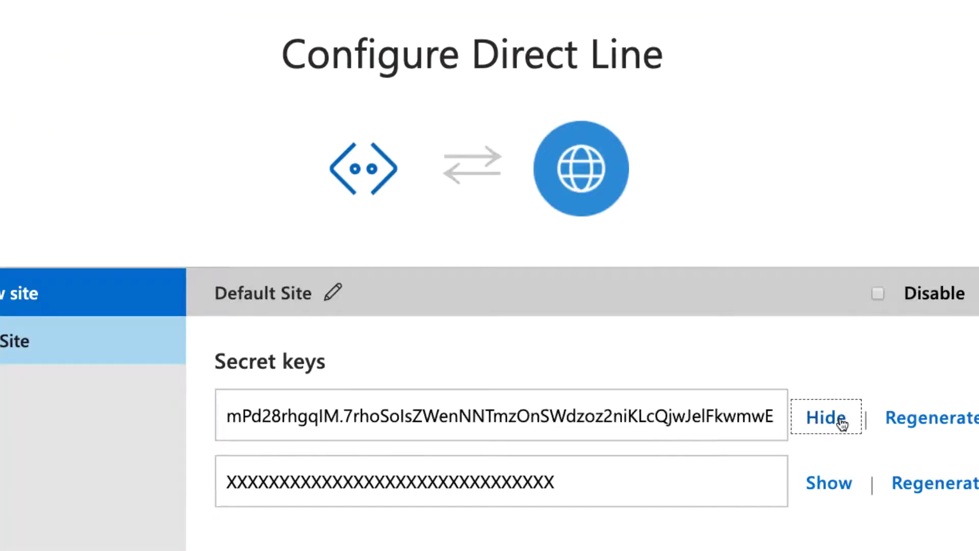
triple_click(648, 410)
right_click(649, 410)
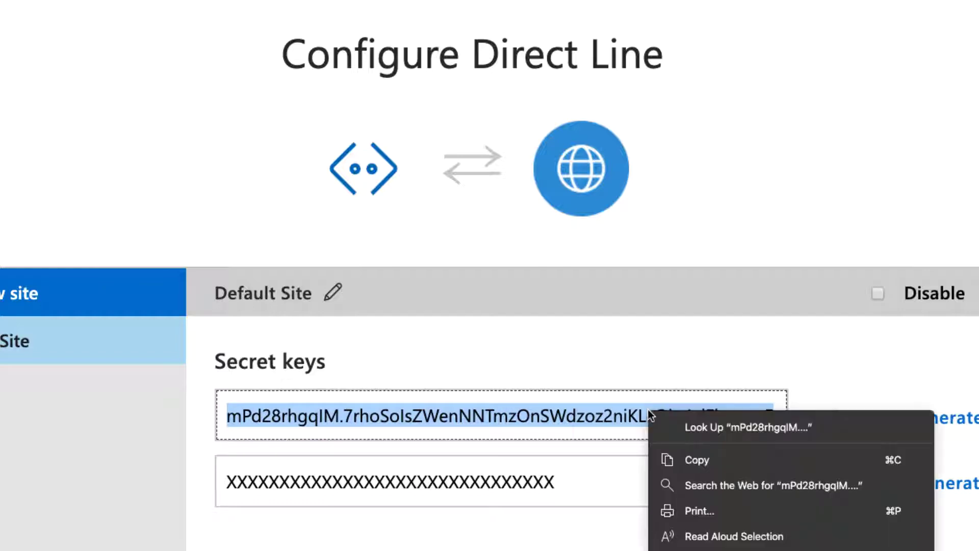
left_click(694, 457)
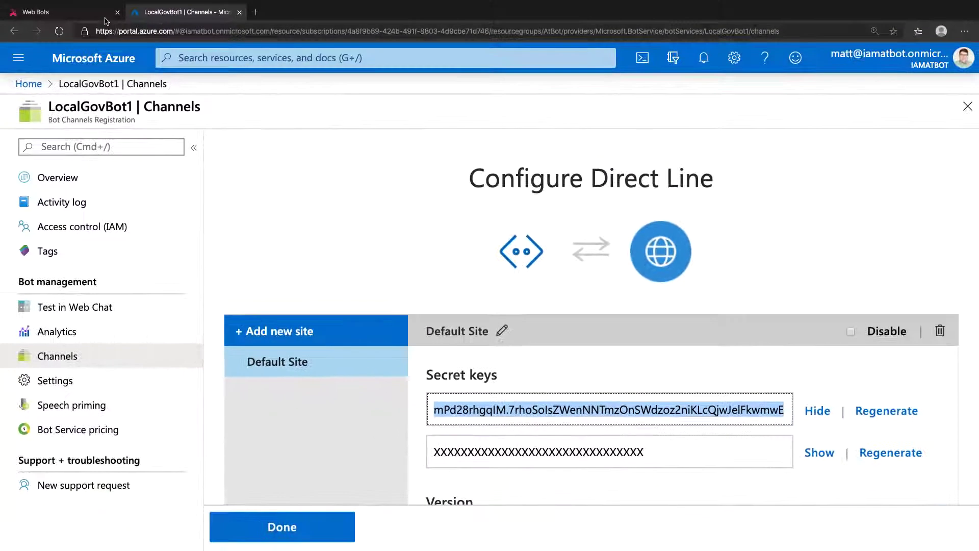
left_click(44, 8)
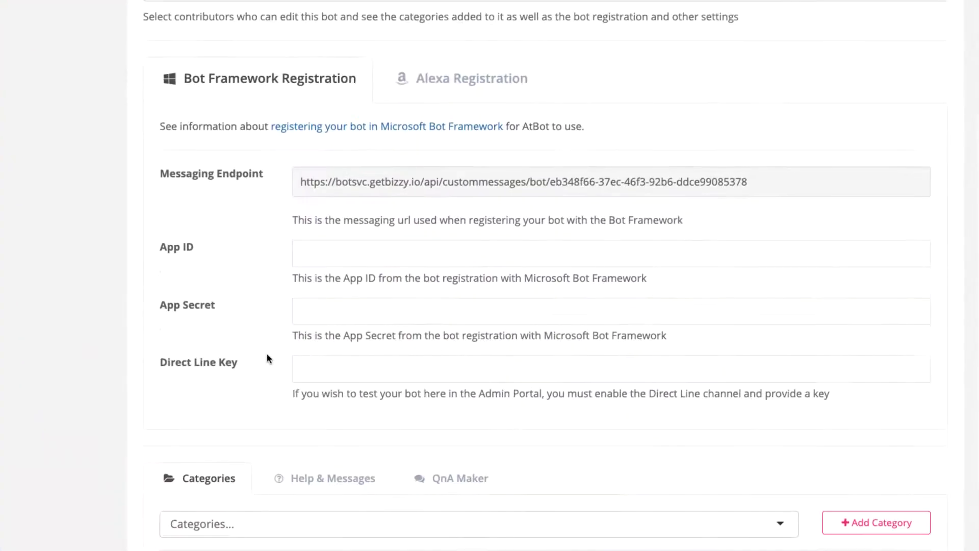
left_click(359, 366)
right_click(358, 366)
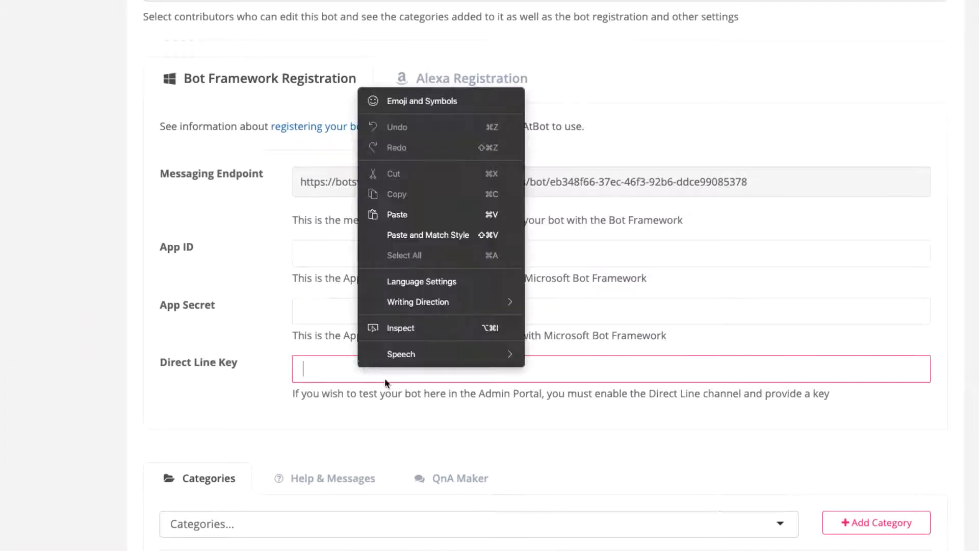
left_click(414, 219)
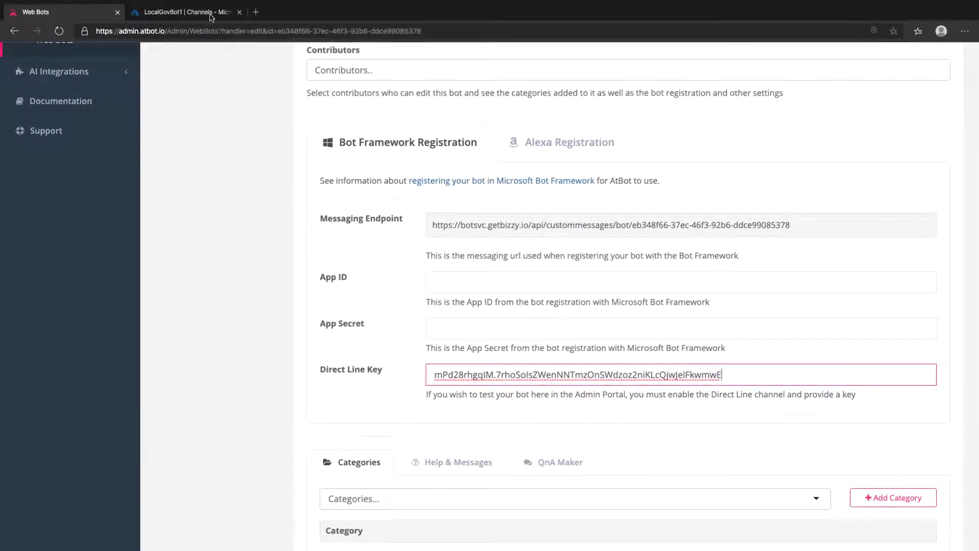
Copy the appId from the LocalGovBot1_ff9 deployment inputs in the AtBot resource group
left_click(210, 15)
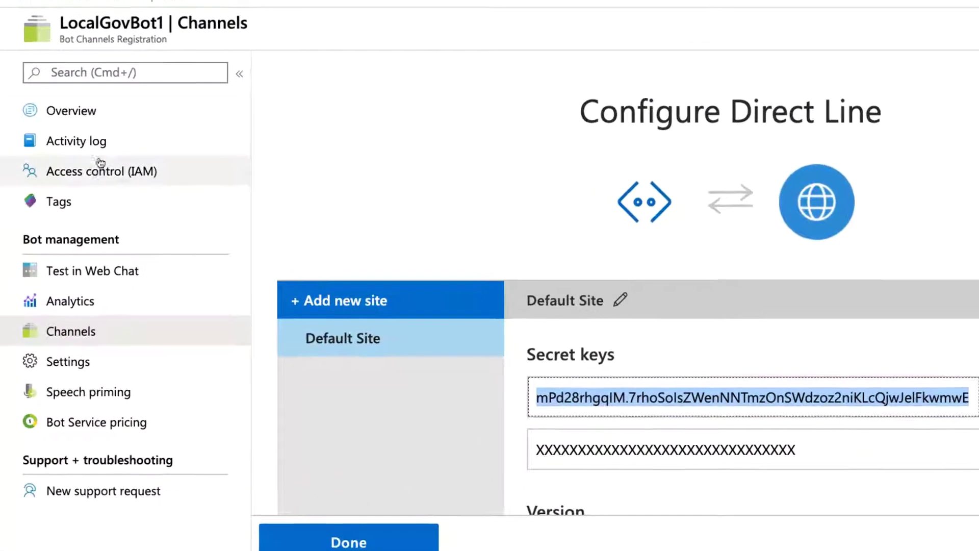
left_click(102, 109)
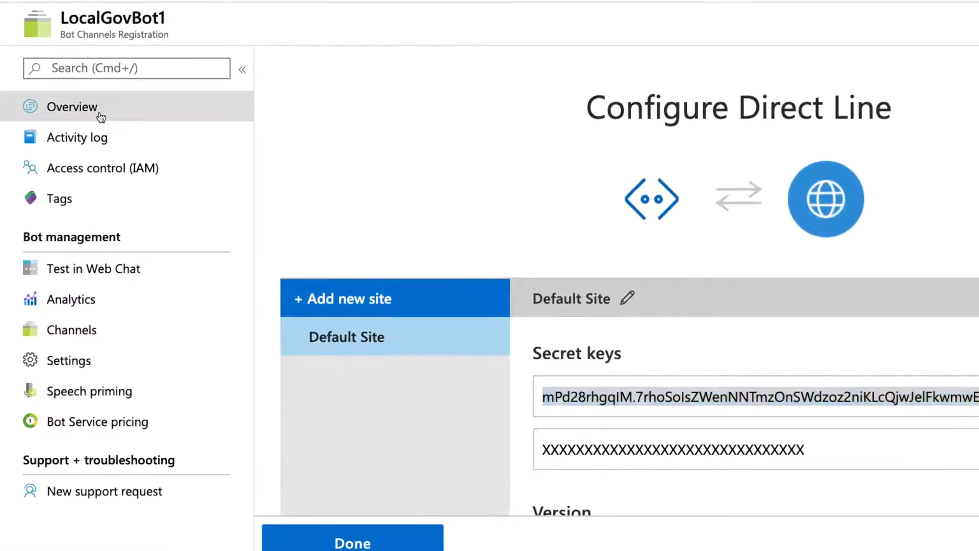
left_click(470, 109)
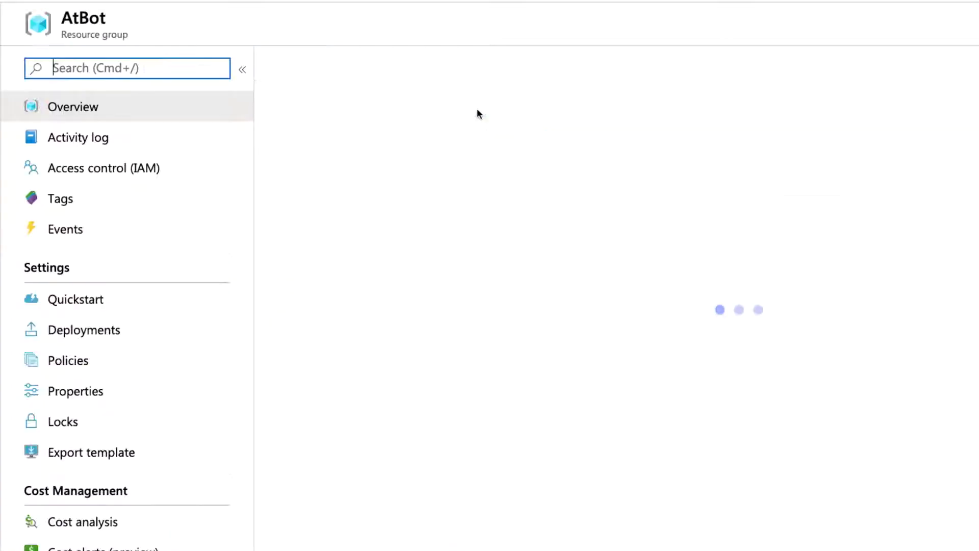
left_click(87, 330)
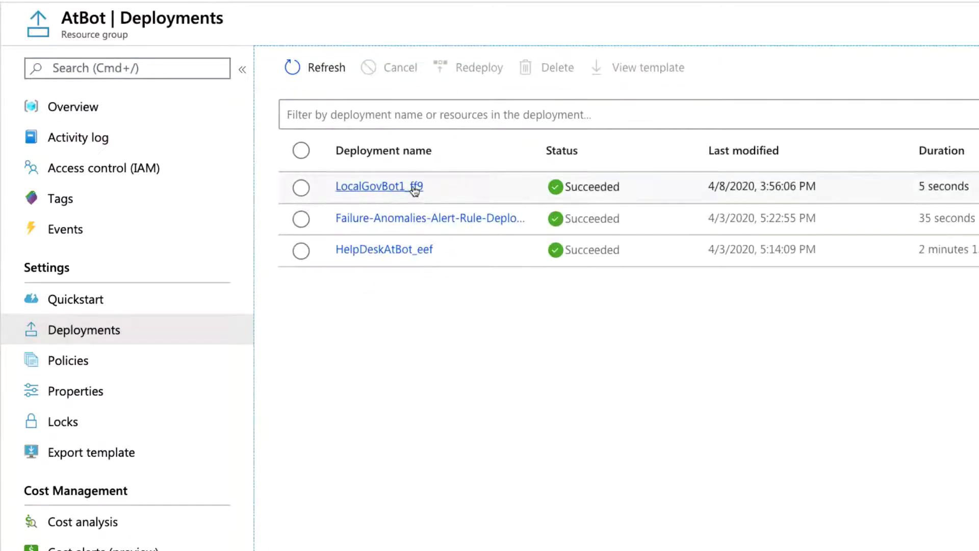
left_click(415, 188)
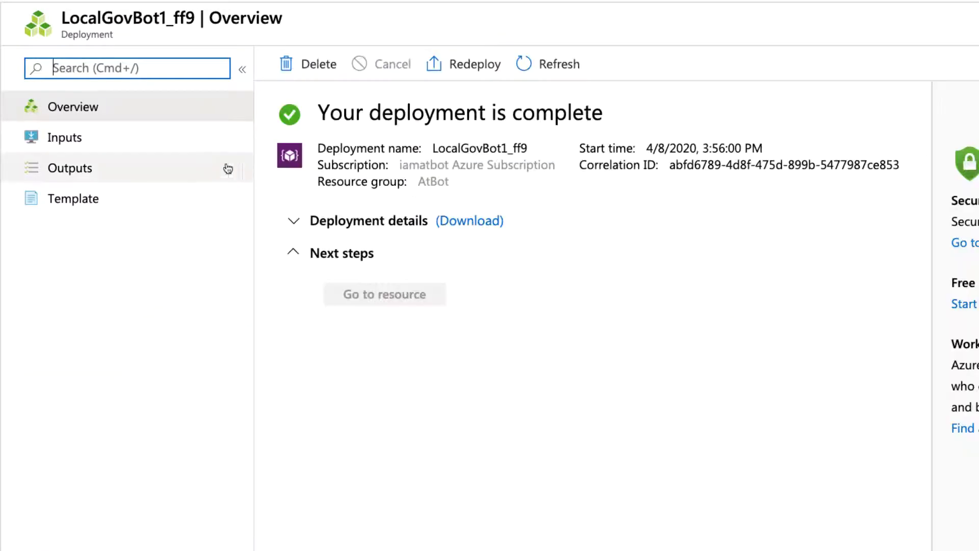
left_click(150, 139)
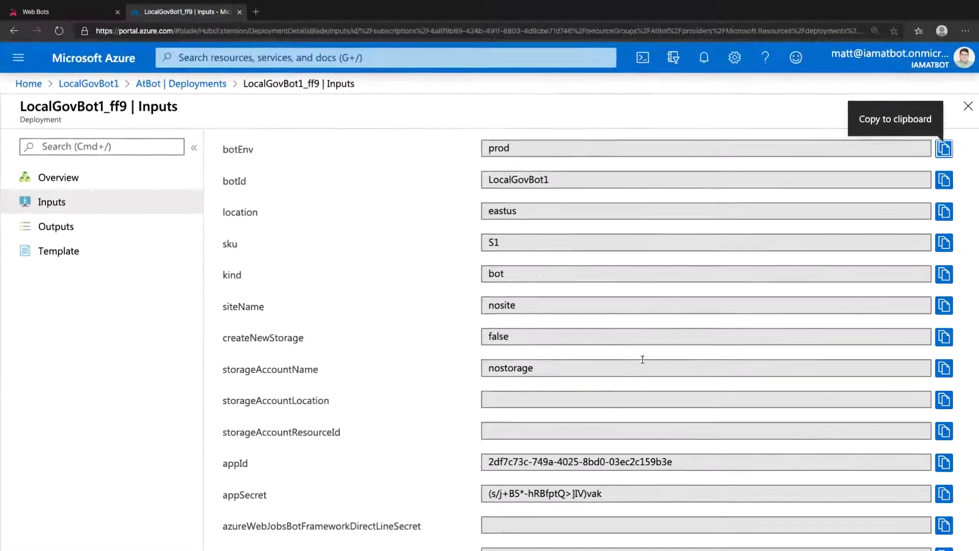
scroll(889, 451, "down", 3)
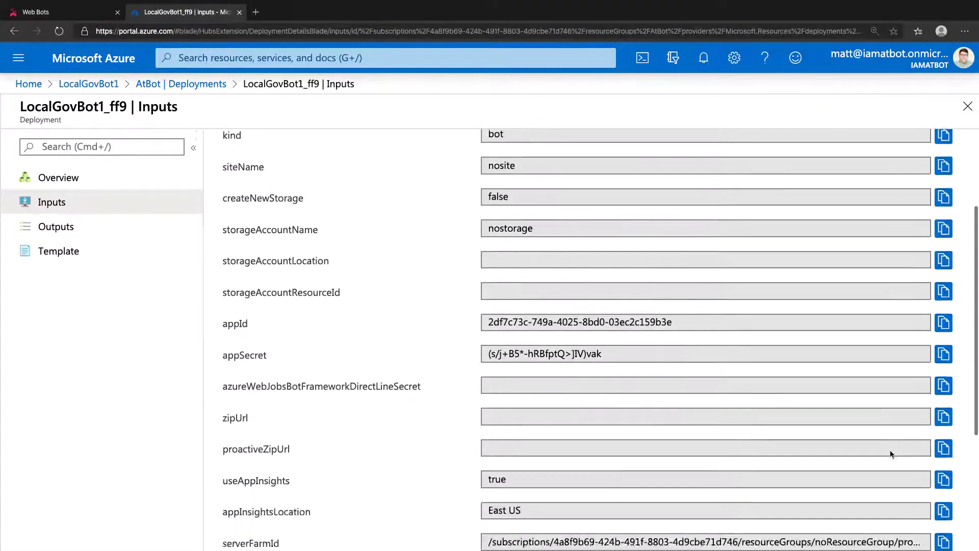
left_click(944, 316)
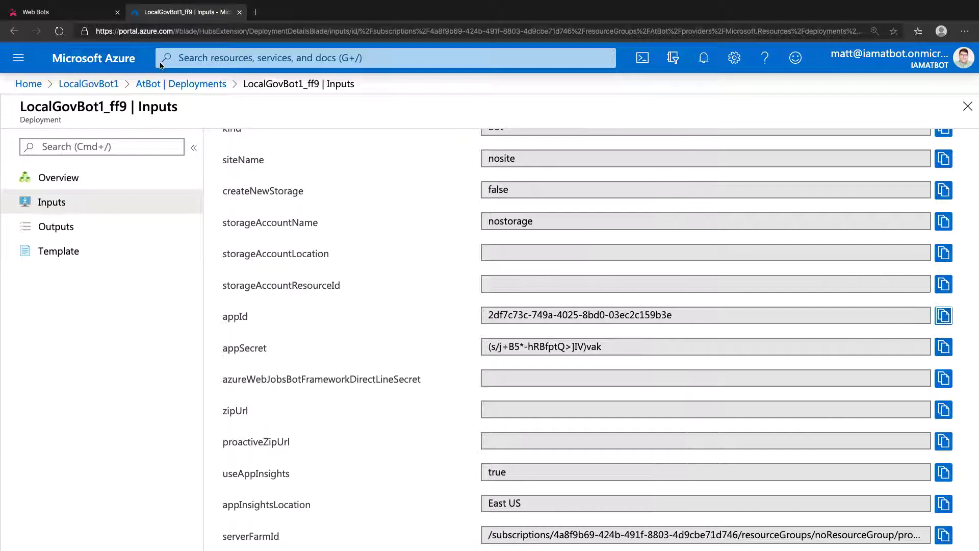
left_click(94, 19)
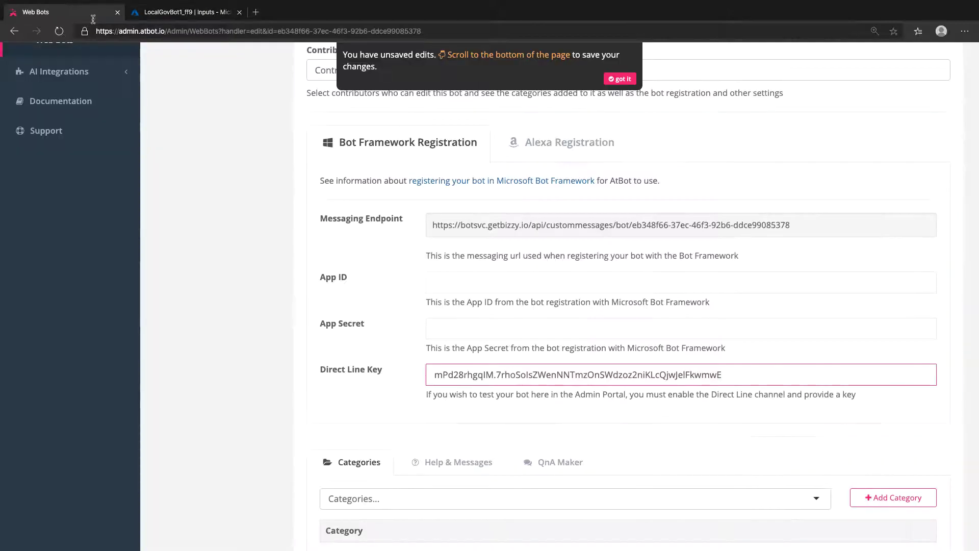
Paste the copied appId into Local Gov Bot's App ID field
left_click(454, 286)
right_click(455, 287)
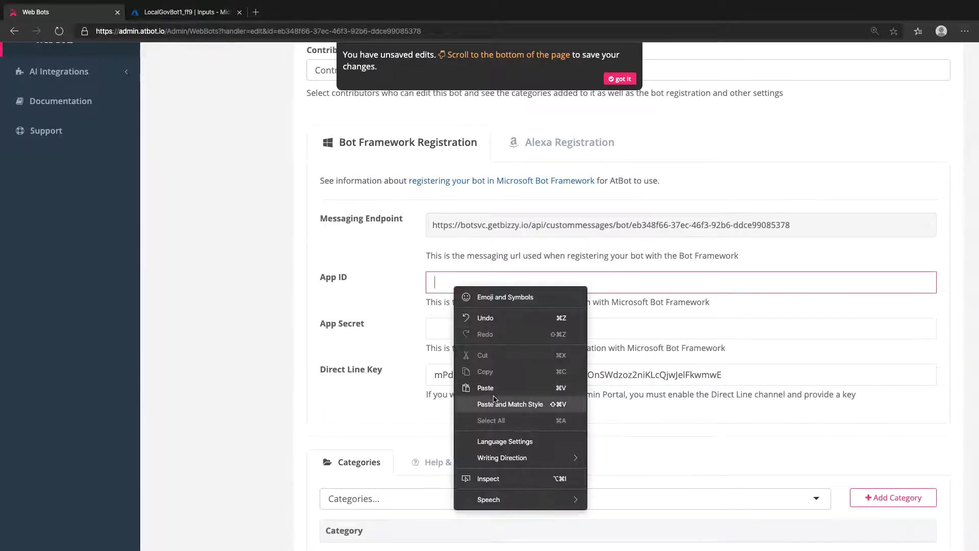
left_click(494, 387)
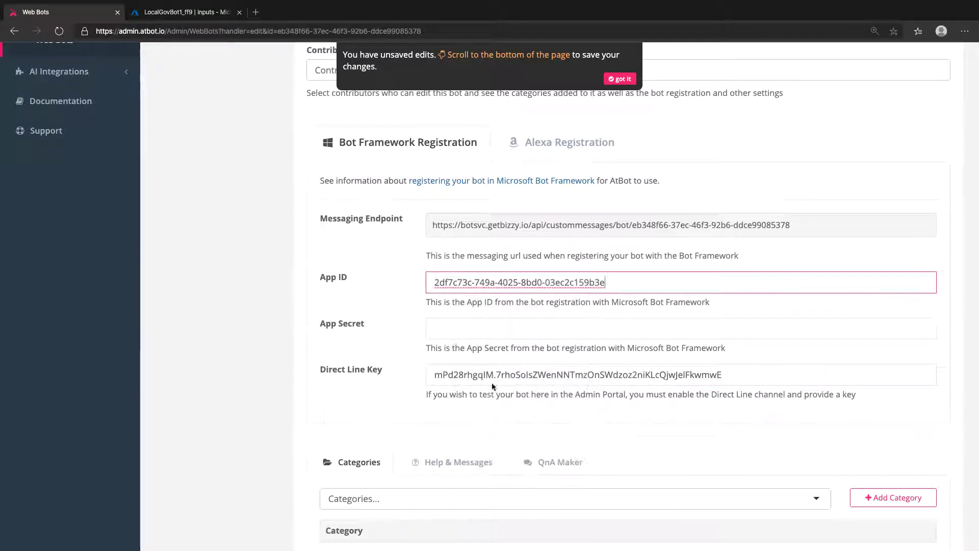
Paste the app secret into the App Secret field and save the bot
left_click(176, 16)
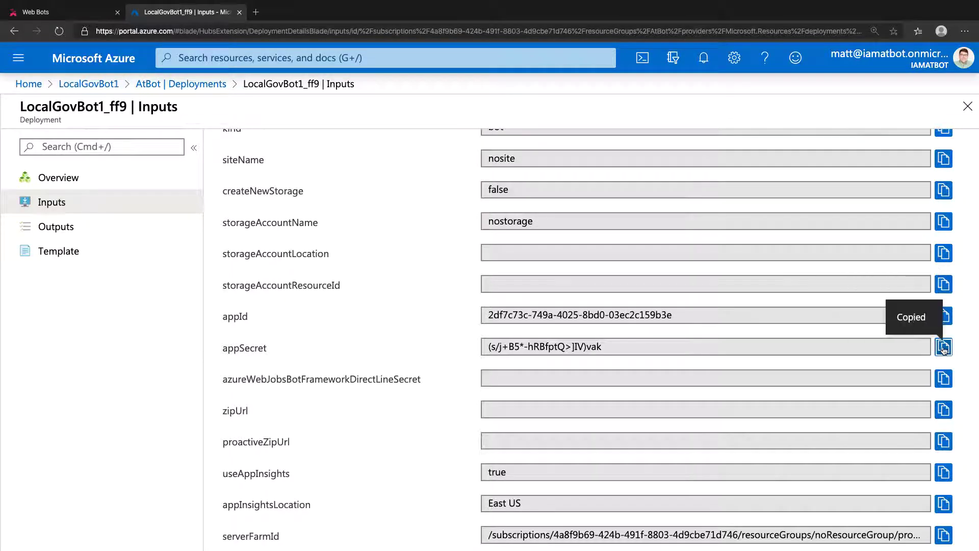
left_click(95, 15)
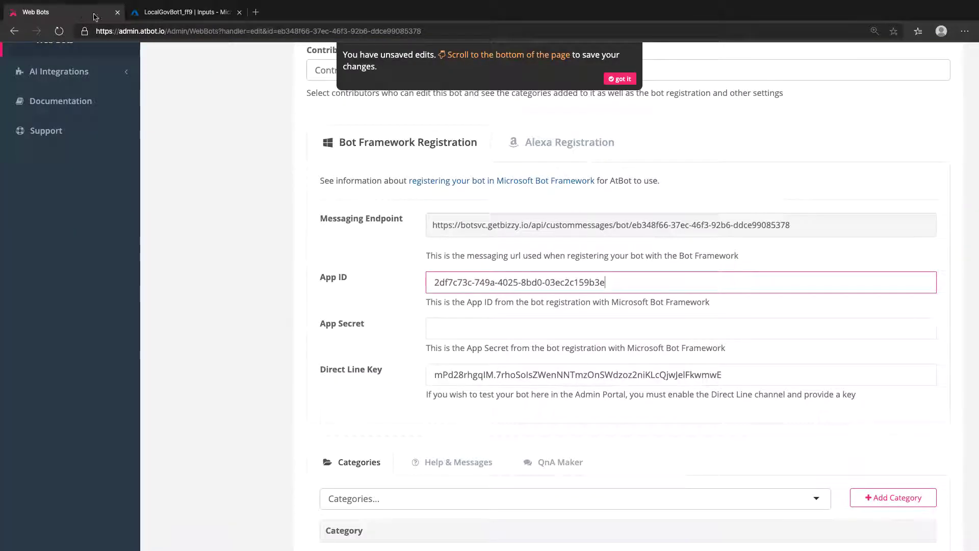
left_click(476, 322)
right_click(472, 326)
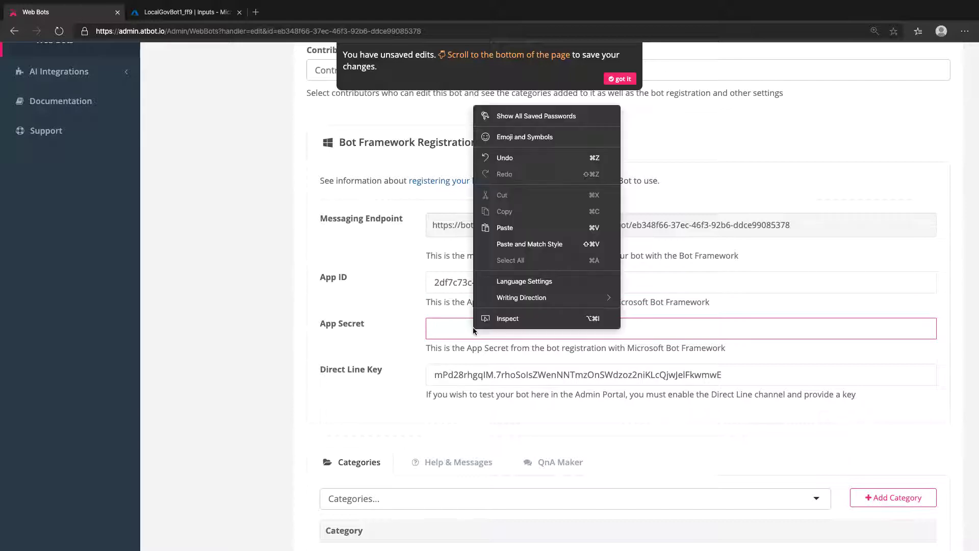
left_click(508, 227)
scroll(393, 287, "down", 3)
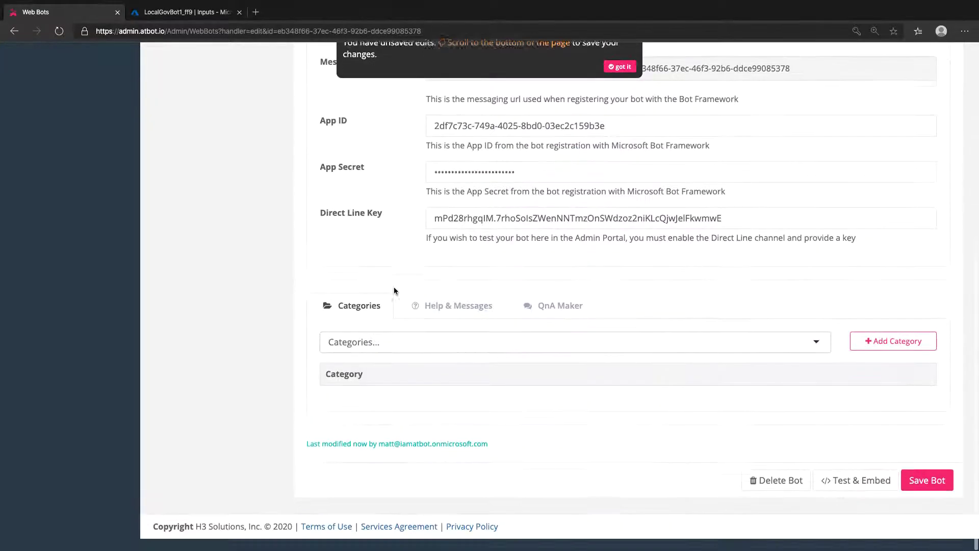
left_click(927, 491)
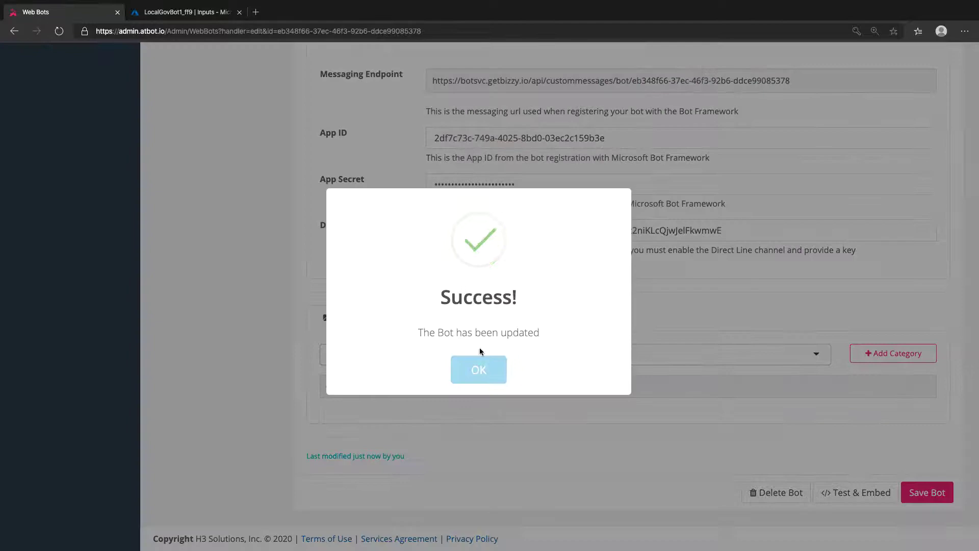
left_click(478, 368)
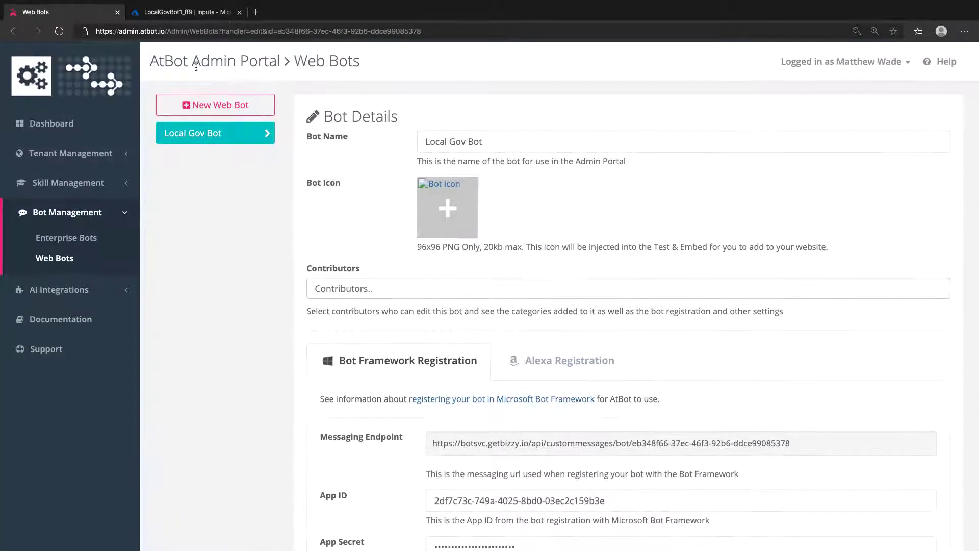
Give LocalGovBot1 the Local Gov Bot.png icon and display name 'Local Gov Bot', then save
left_click(181, 15)
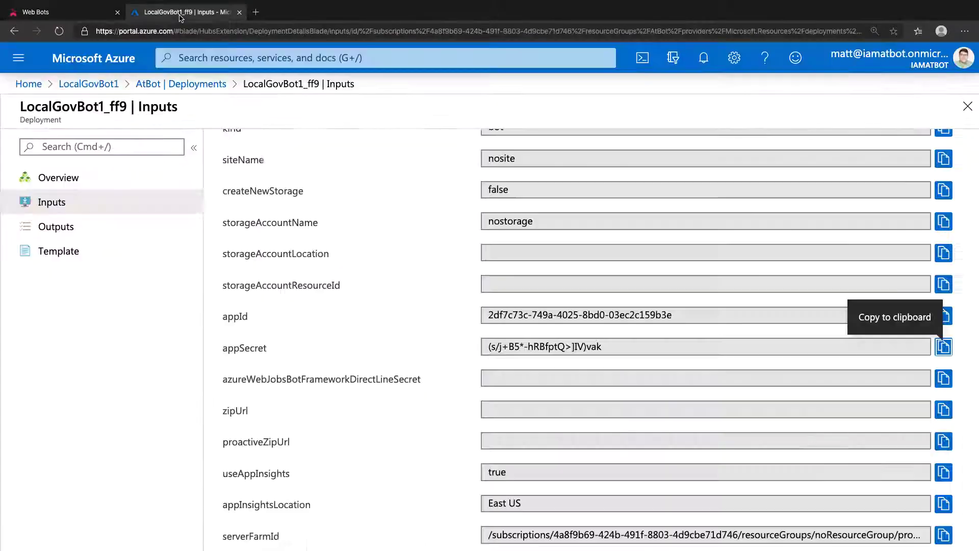
left_click(75, 86)
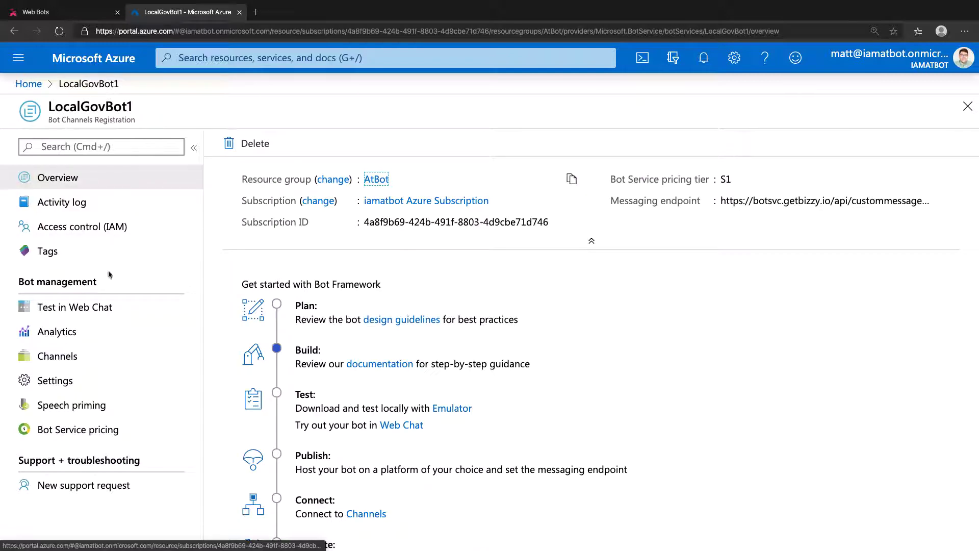
left_click(60, 377)
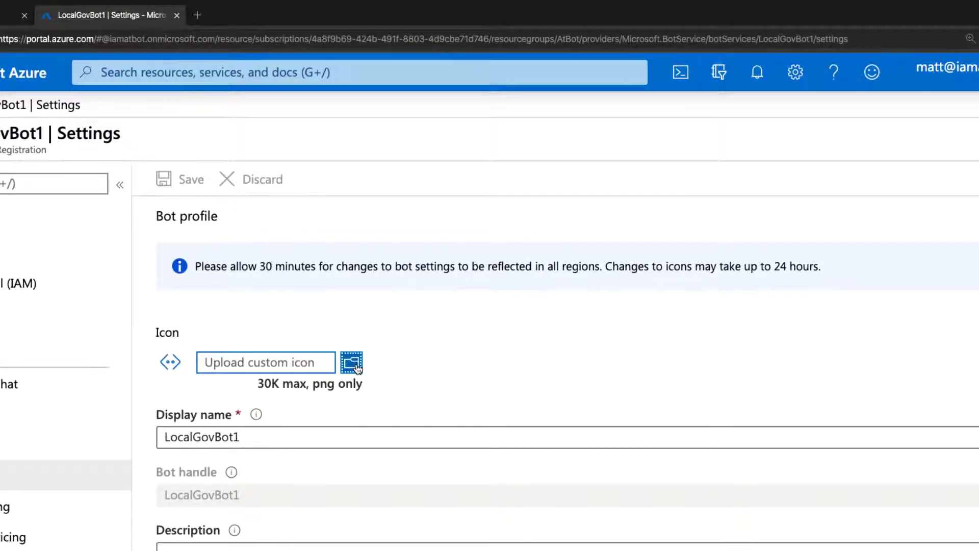
left_click(356, 364)
left_click(408, 102)
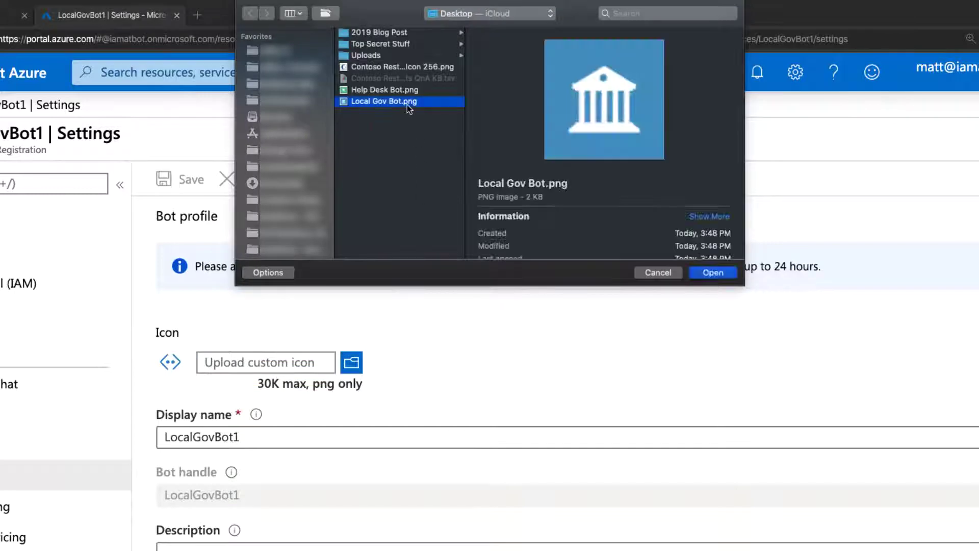
left_click(697, 277)
left_click(277, 436)
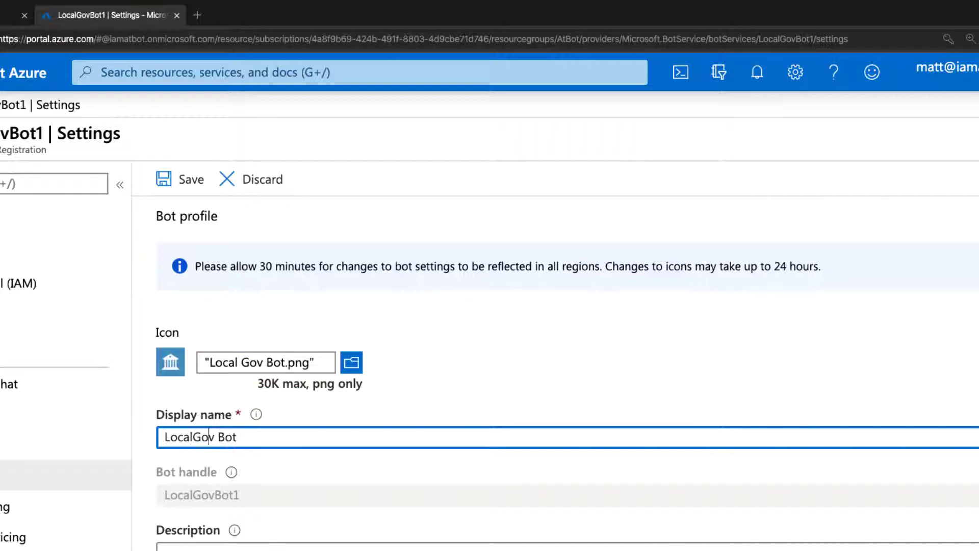
left_click(192, 437)
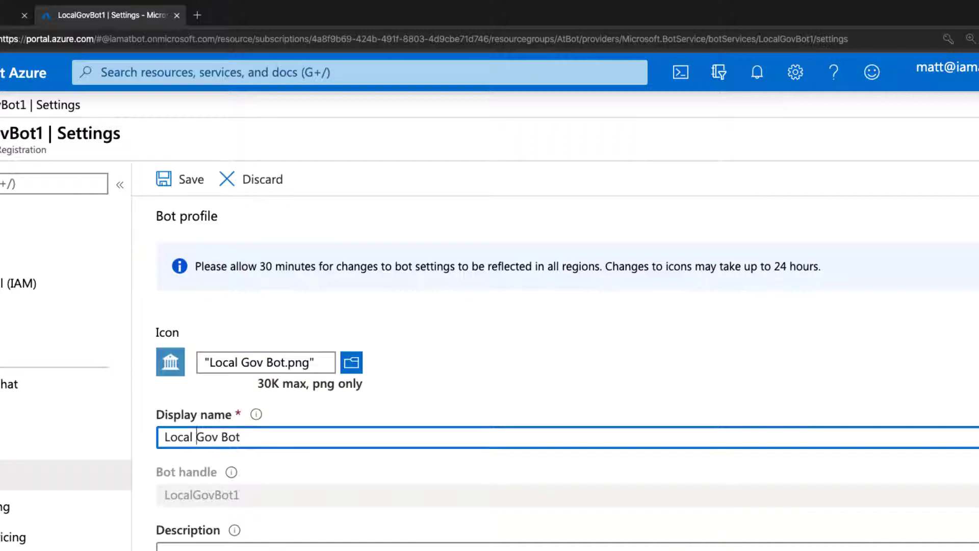
left_click(185, 189)
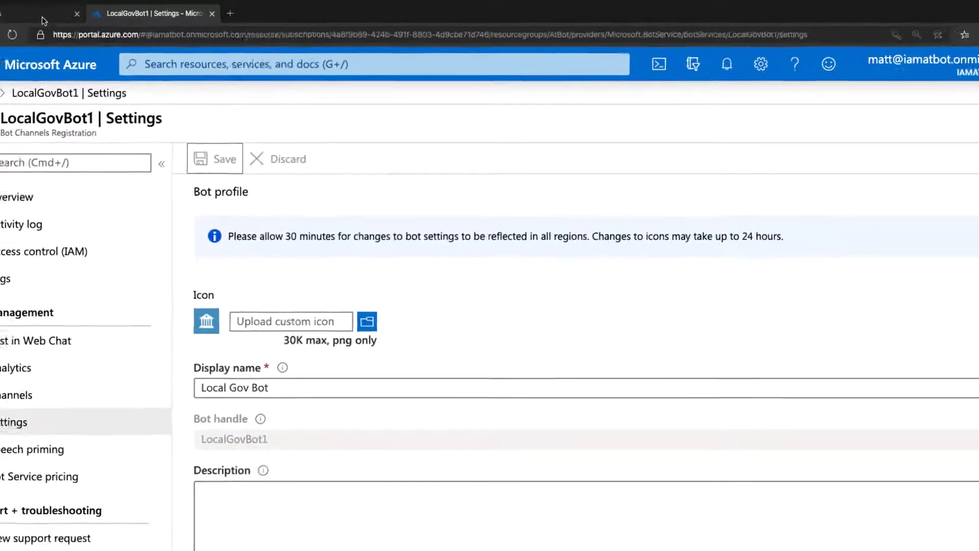
Upload Local Gov Bot.png as Local Gov Bot's Bot Icon in AtBot
left_click(43, 21)
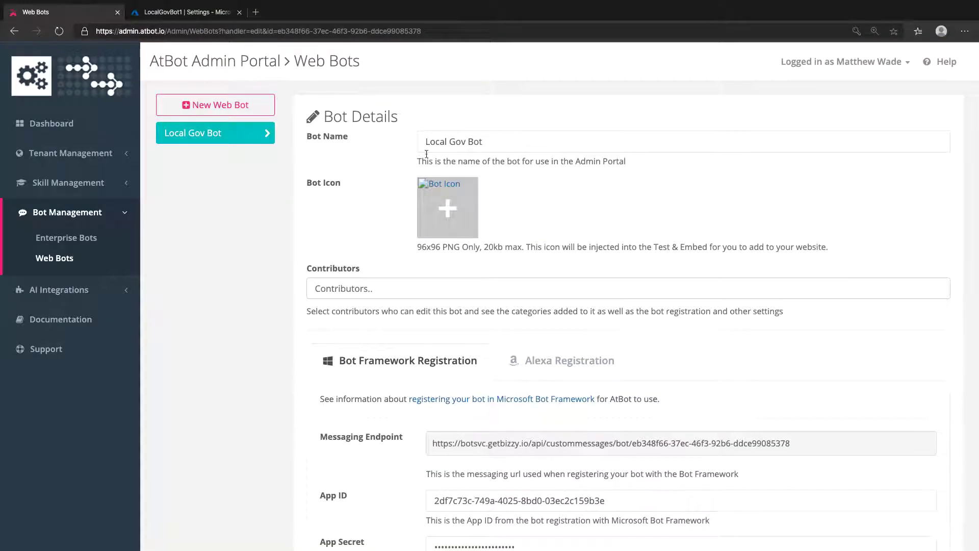
left_click(445, 208)
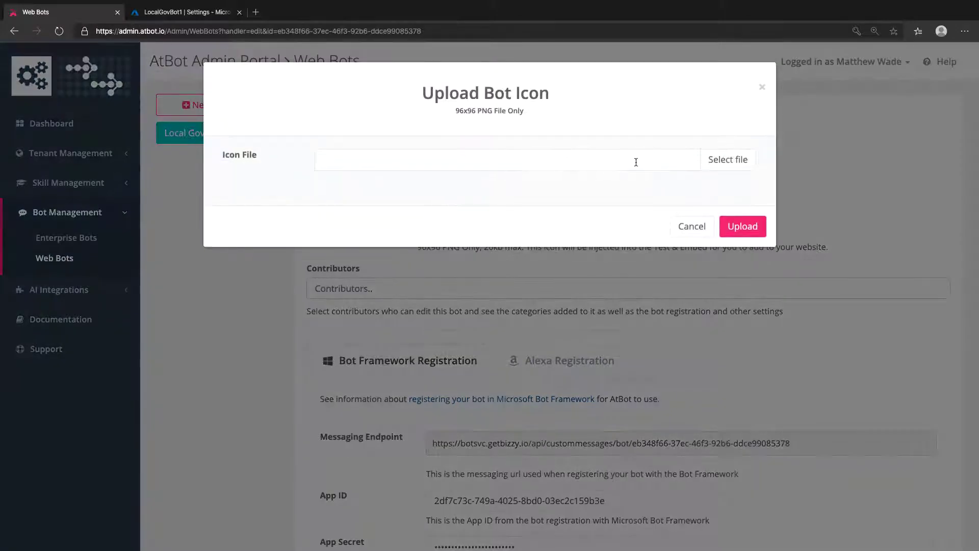
left_click(719, 160)
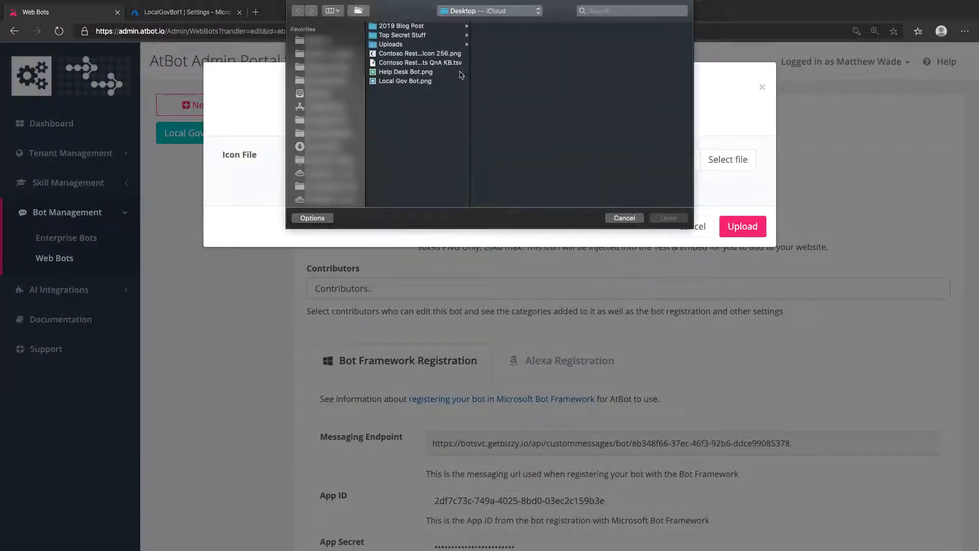
left_click(420, 81)
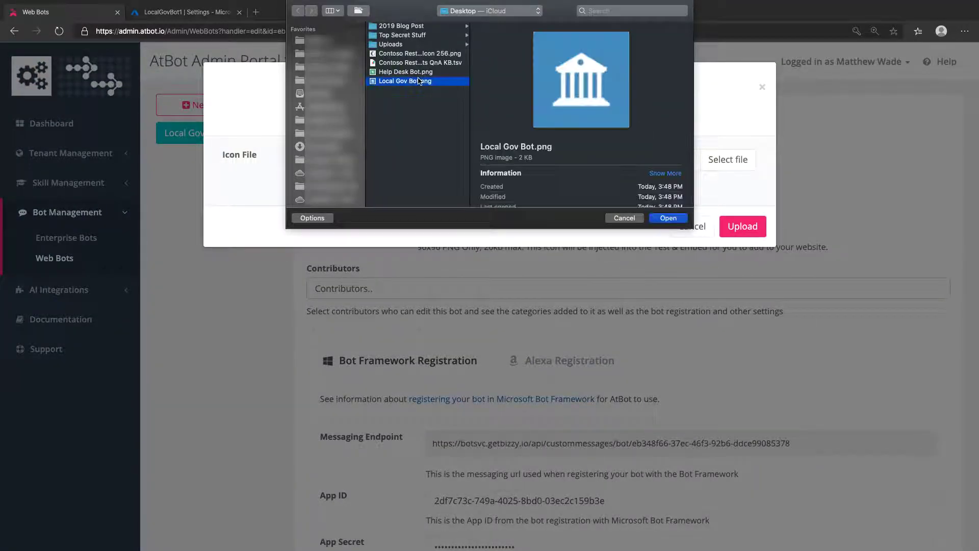
left_click(665, 218)
left_click(743, 227)
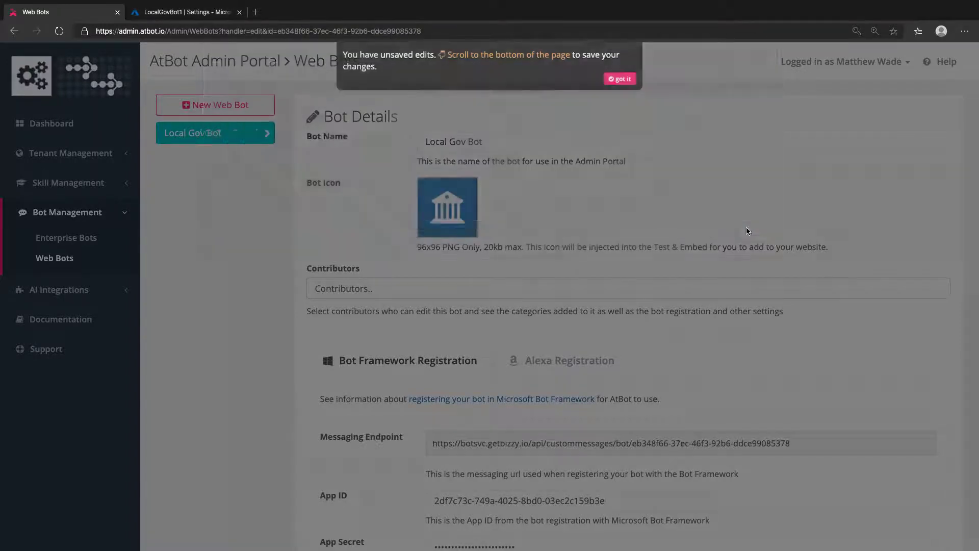
Set the welcome message to 'I'm here to help answer your common constituent questions and submit requests…' and save
scroll(591, 185, "down", 5)
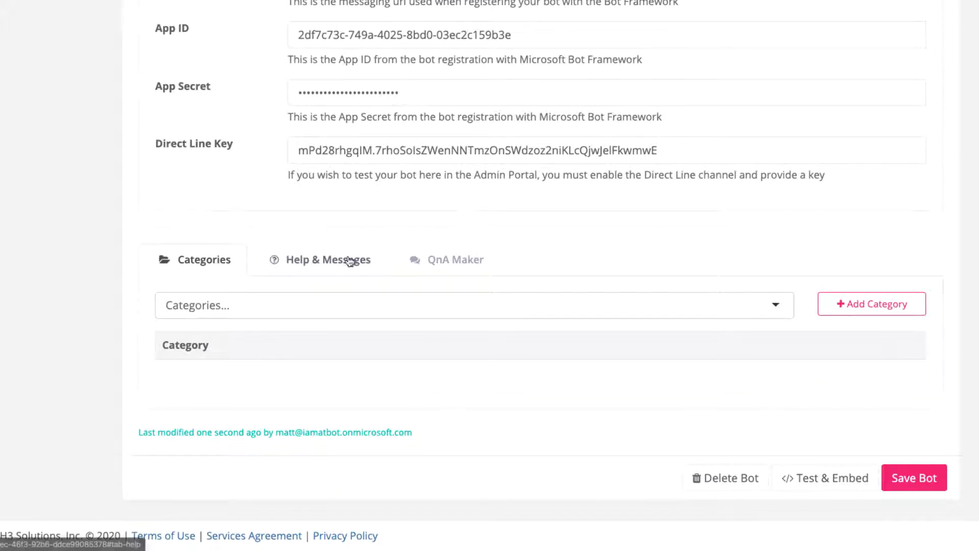
left_click(350, 260)
scroll(284, 379, "down", 4)
scroll(282, 377, "down", 3)
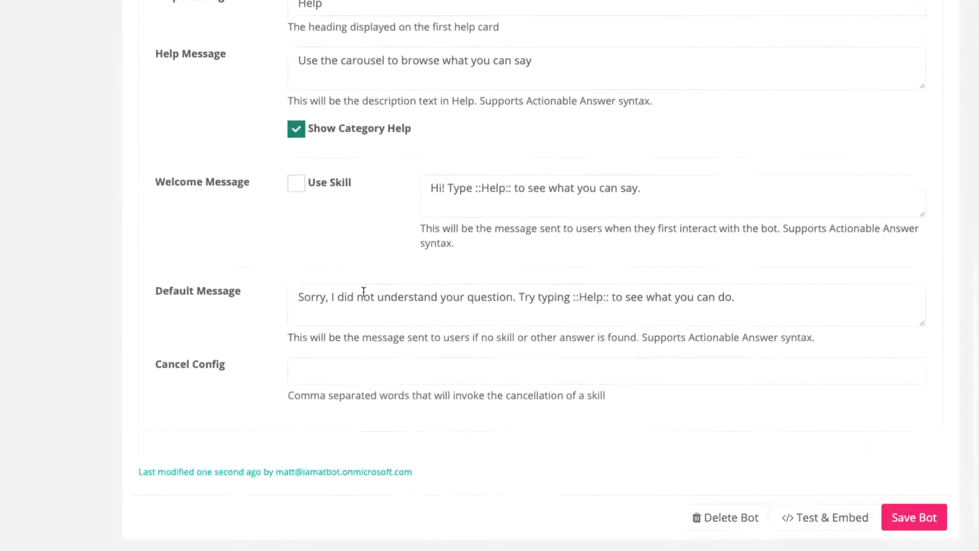
left_click_drag(641, 188, 447, 189)
type("I'm here to help answer y")
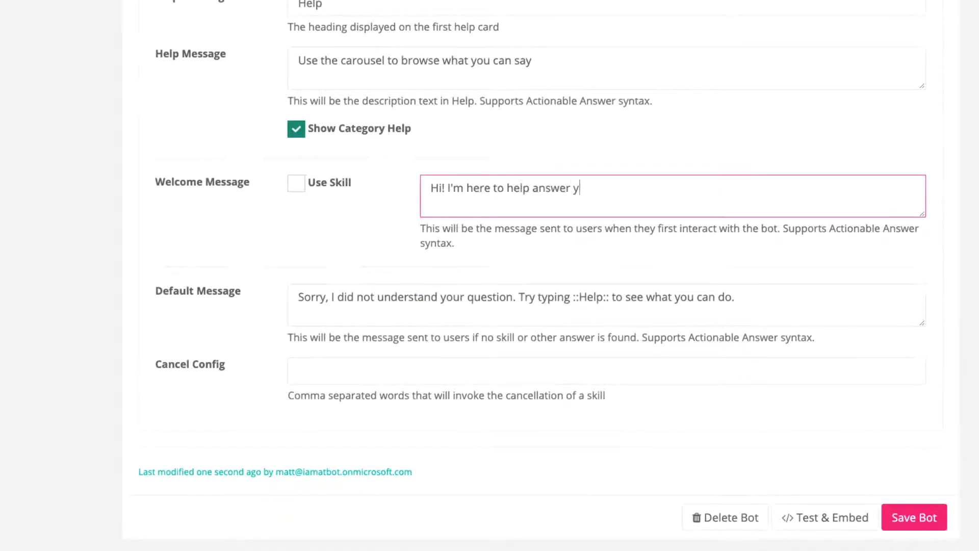
type("our common constituent questions and submit ")
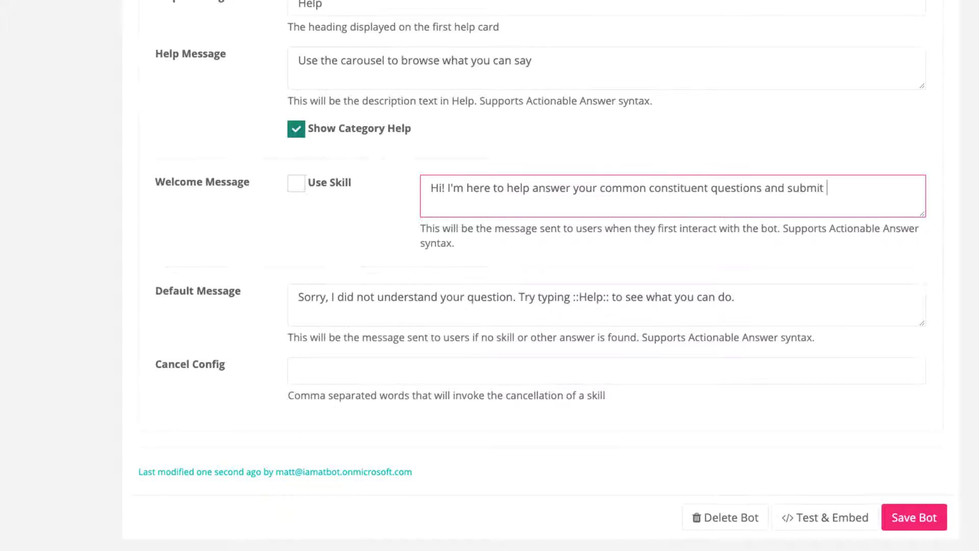
type("requests. How can I help you?")
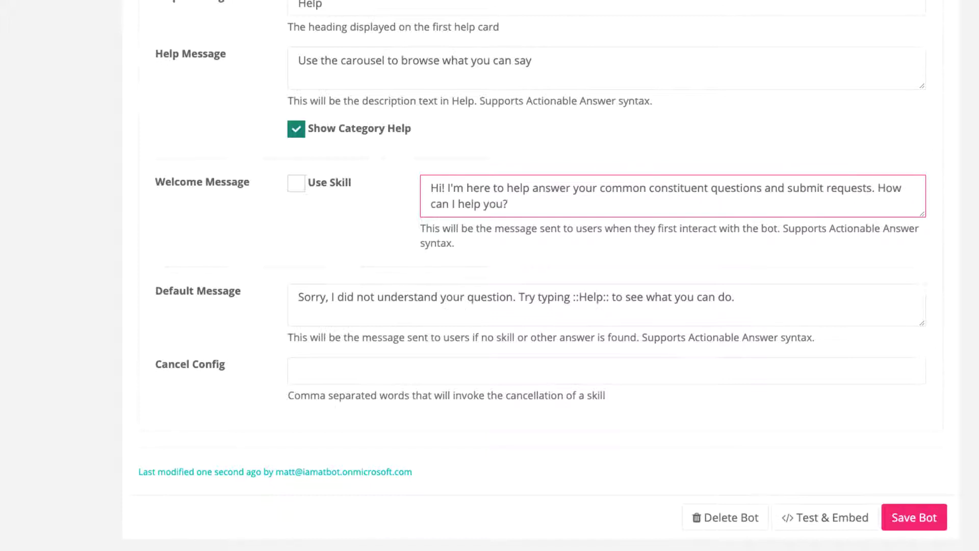
left_click(897, 516)
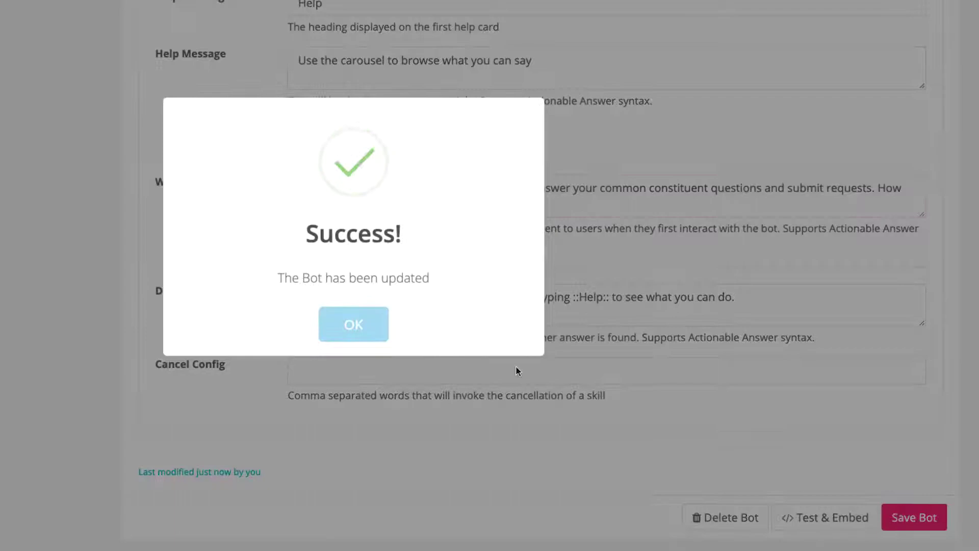
left_click(343, 332)
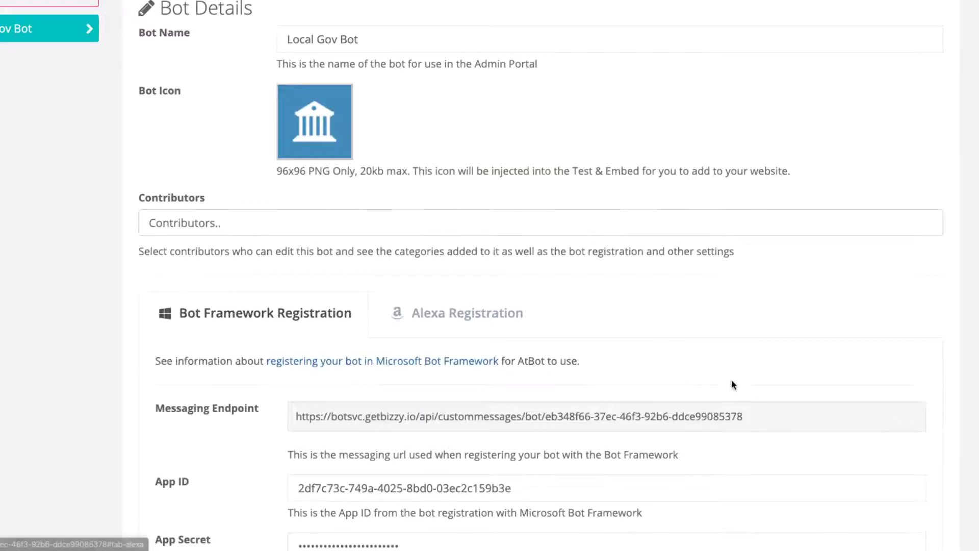
Send 'Hi!' to Local Gov Bot in the Test & Embed chat
scroll(733, 385, "down", 9)
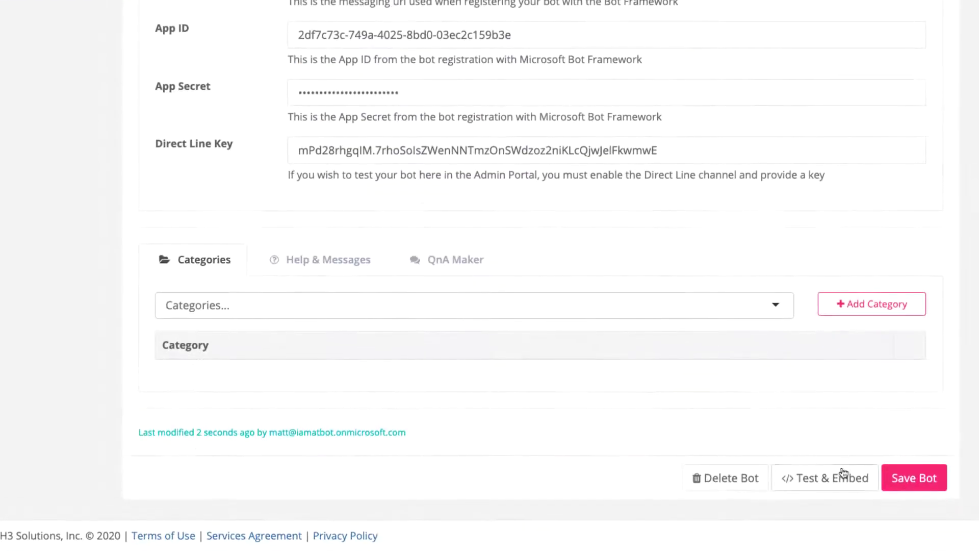
left_click(842, 479)
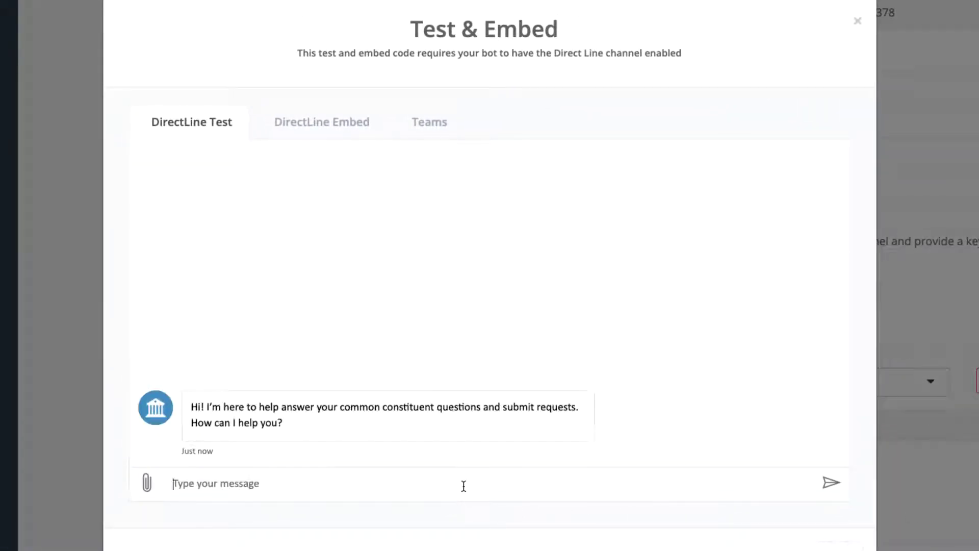
type("Hi!")
key("Return")
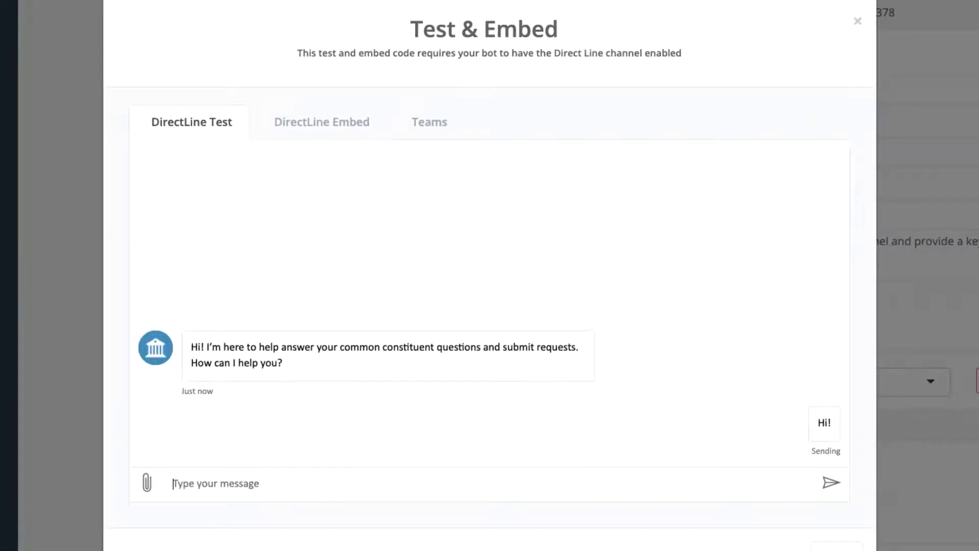